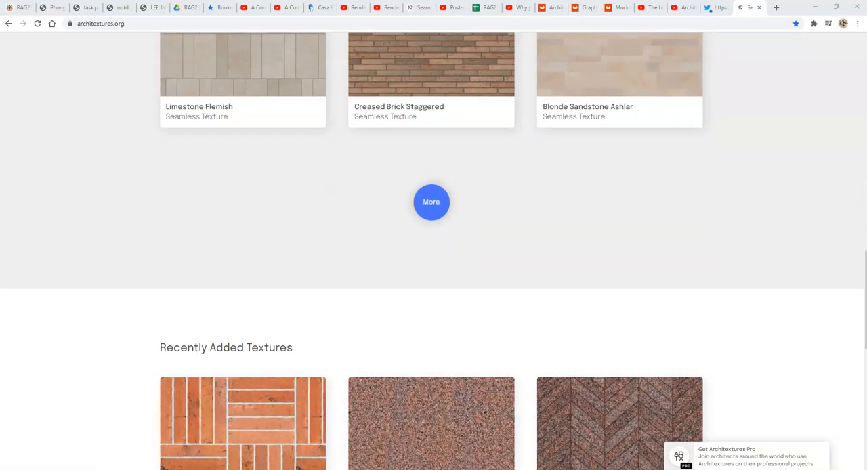
Switch to Photoshop and open the recent White-Oiled-Timber-Chevron texture image.
{"action": "key", "text": "alt+Tab"}
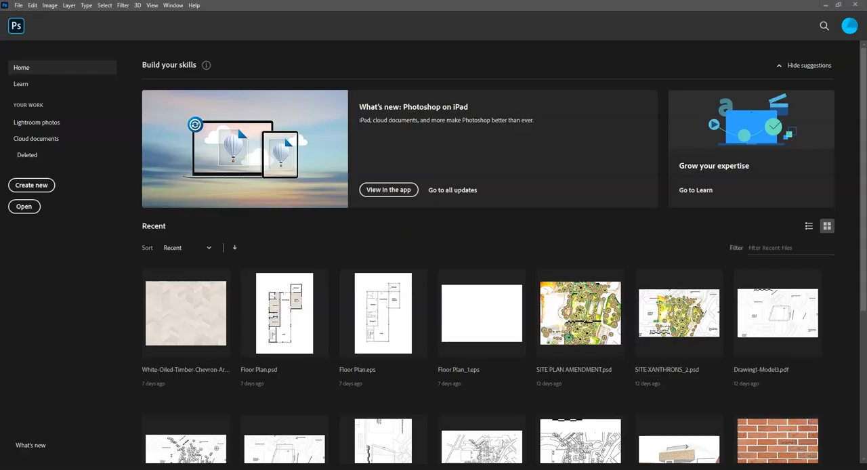
{"action": "left_click", "coordinate": [193, 310]}
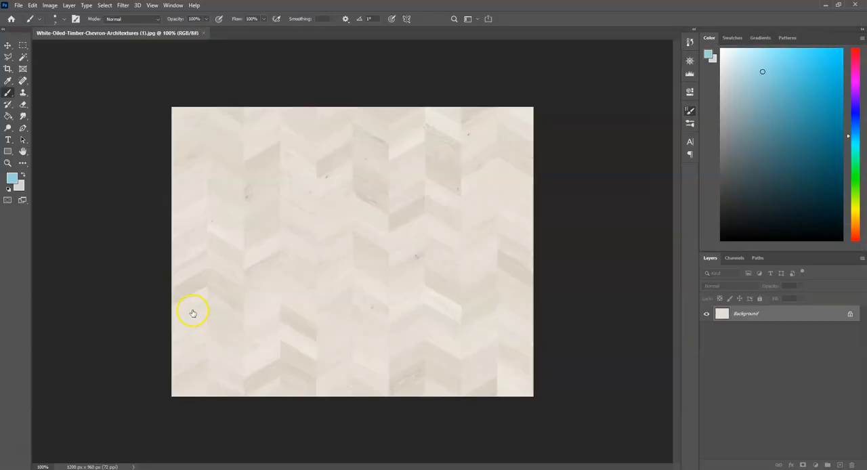
{"action": "left_click", "coordinate": [668, 107]}
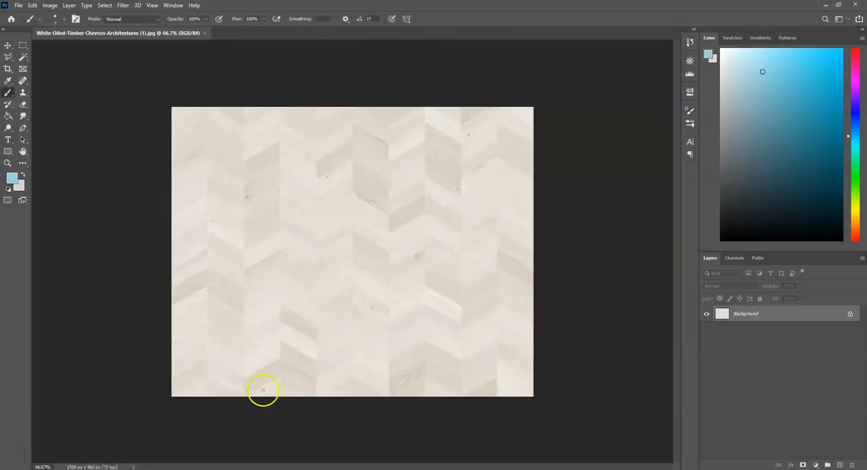
Open the pattern definition for the chevron timber texture, review its pattern name and close the dialog.
{"action": "left_click", "coordinate": [32, 6]}
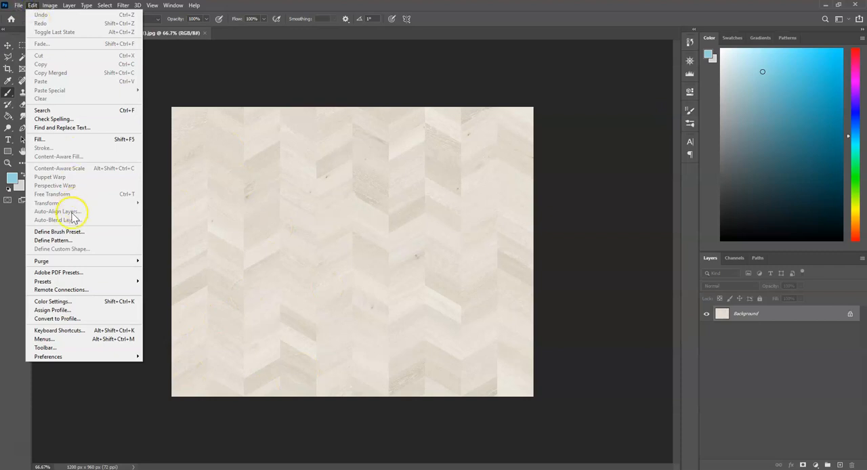
{"action": "left_click", "coordinate": [61, 240]}
{"action": "double_click", "coordinate": [478, 156]}
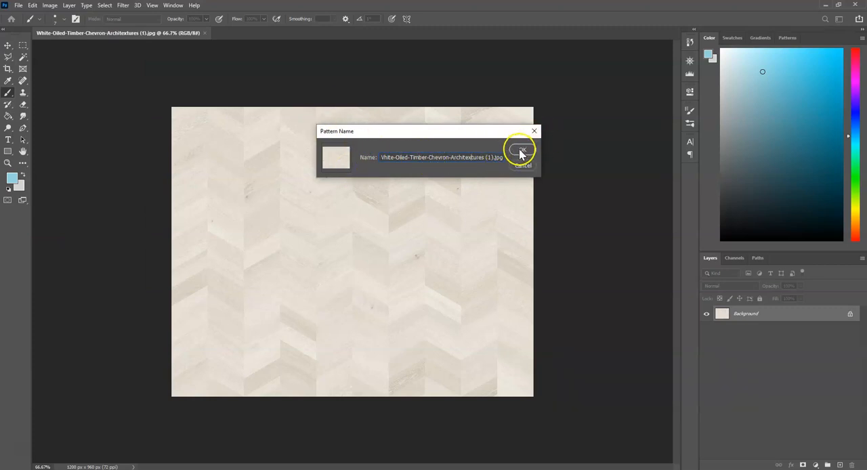
{"action": "left_click", "coordinate": [535, 132]}
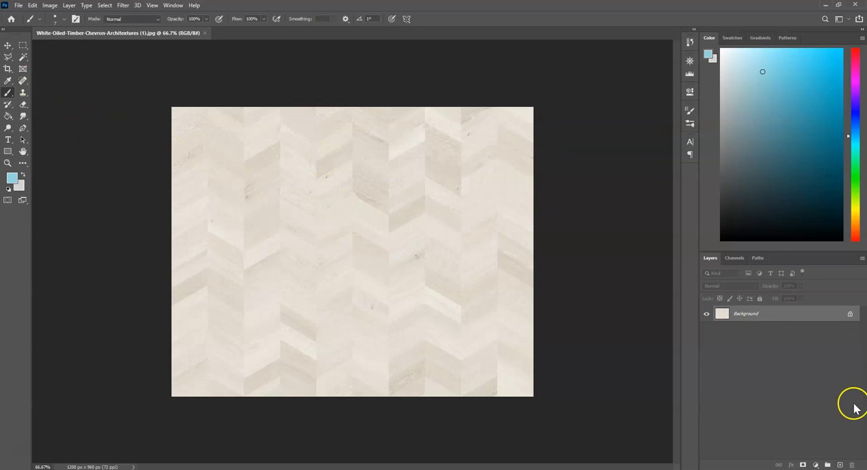
Add a new layer above the background and fill it with the light blue foreground colour.
{"action": "left_click", "coordinate": [840, 465]}
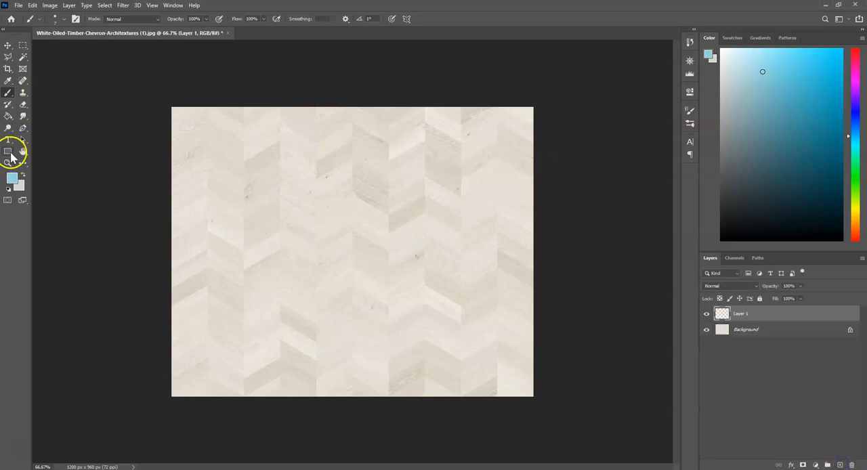
{"action": "left_click", "coordinate": [8, 116]}
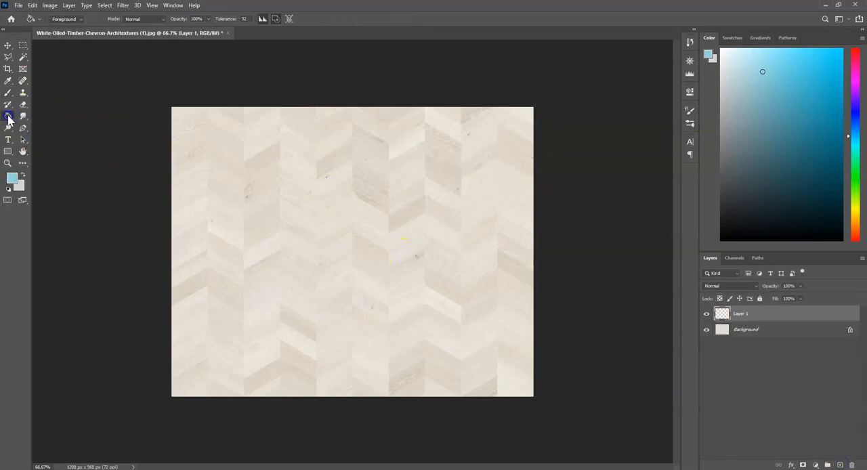
{"action": "left_click", "coordinate": [280, 183]}
{"action": "left_click", "coordinate": [8, 45]}
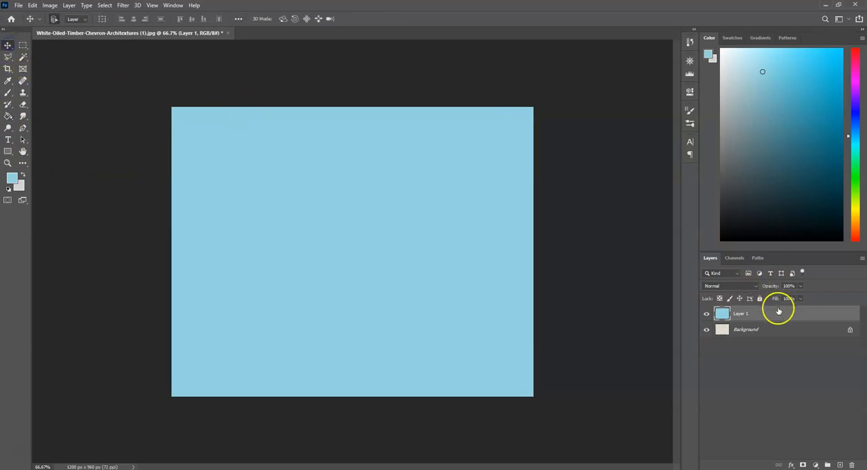
Add a Pattern Overlay to Layer 1 using the white timber chevron pattern.
{"action": "double_click", "coordinate": [732, 317]}
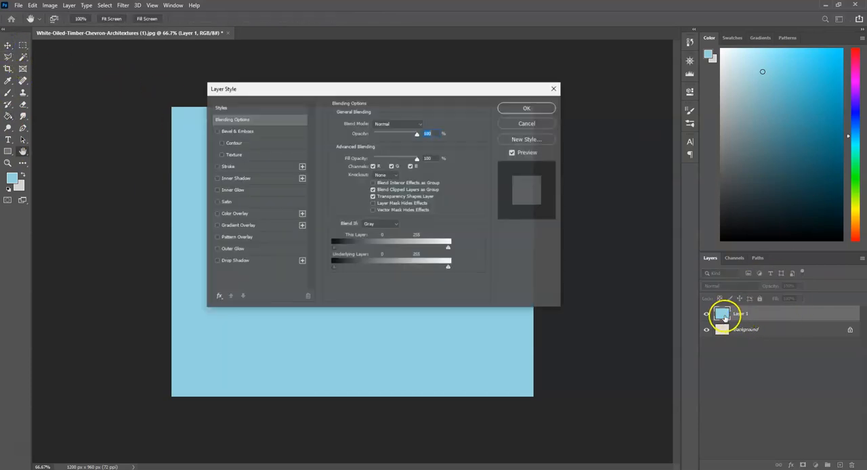
{"action": "left_click", "coordinate": [235, 239]}
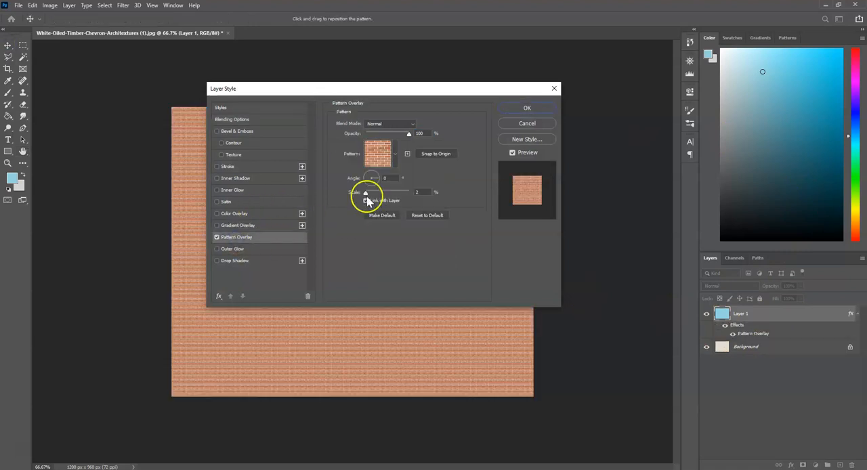
{"action": "left_click", "coordinate": [396, 154]}
{"action": "left_click", "coordinate": [347, 221]}
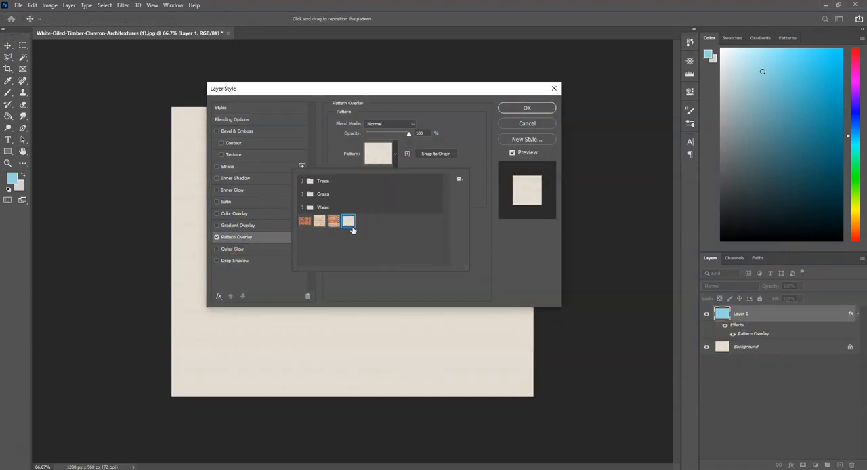
Enlarge the overlay pattern's scale to roughly a third of full size and apply the layer style.
{"action": "left_click", "coordinate": [519, 100]}
{"action": "left_click_drag", "start_coordinate": [519, 100], "coordinate": [618, 91]}
{"action": "left_click_drag", "start_coordinate": [529, 192], "coordinate": [542, 195]}
{"action": "scroll", "coordinate": [537, 193], "scroll_direction": "up", "scroll_amount": 20}
{"action": "scroll", "coordinate": [539, 195], "scroll_direction": "down", "scroll_amount": 10}
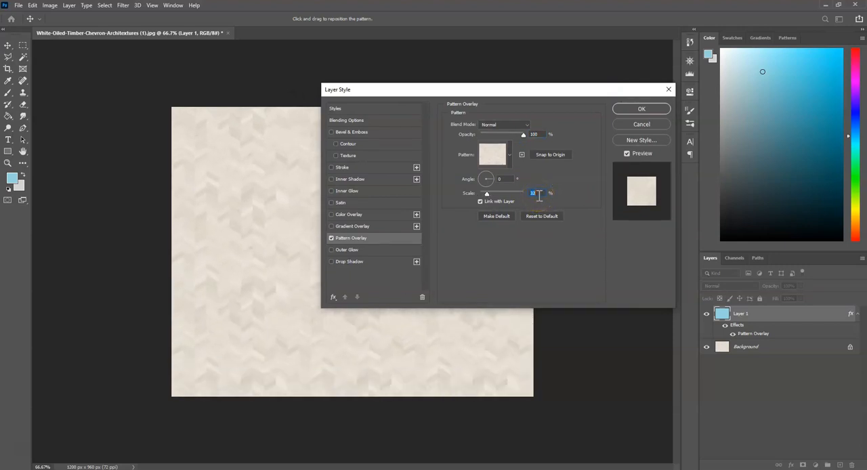
{"action": "scroll", "coordinate": [532, 193], "scroll_direction": "up", "scroll_amount": 10}
{"action": "left_click", "coordinate": [632, 110]}
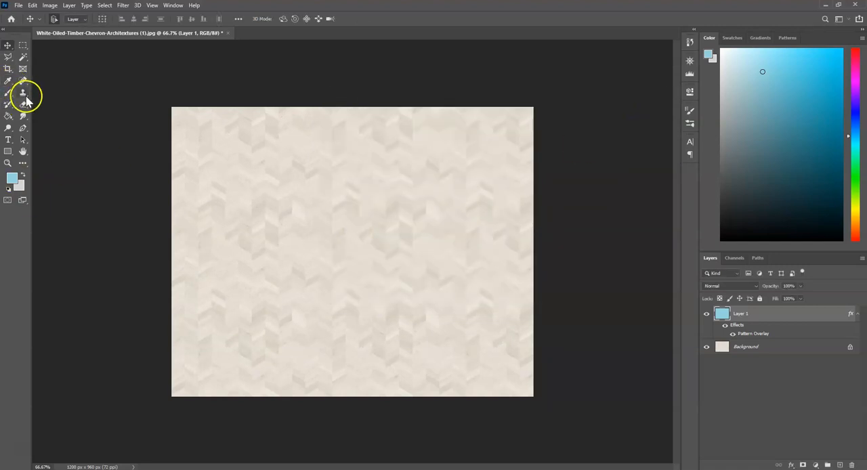
Cut a six-sided area out of the middle of Layer 1 using a Polygonal Lasso selection, and deselect.
{"action": "left_click", "coordinate": [10, 57]}
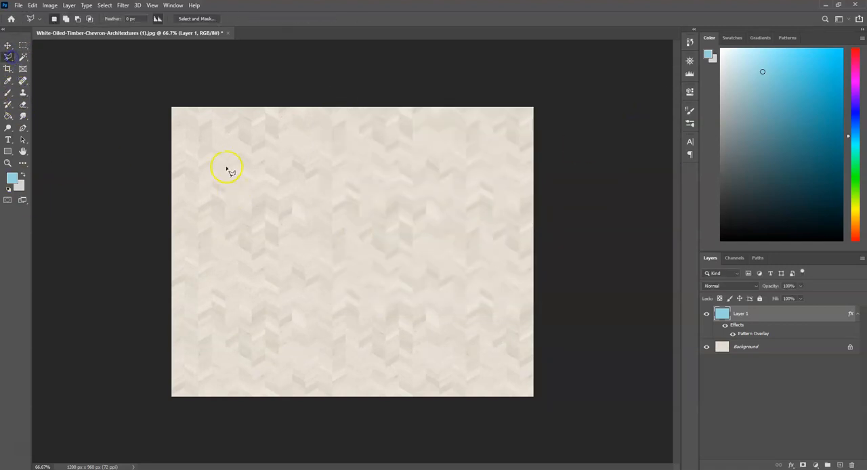
{"action": "left_click", "coordinate": [458, 262]}
{"action": "left_click", "coordinate": [465, 185]}
{"action": "double_click", "coordinate": [312, 145]}
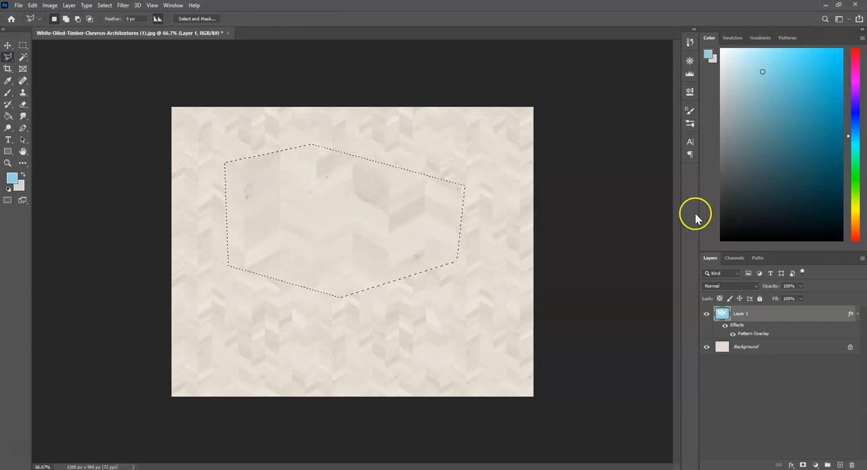
{"action": "left_click", "coordinate": [7, 48]}
{"action": "key", "text": "ctrl+d"}
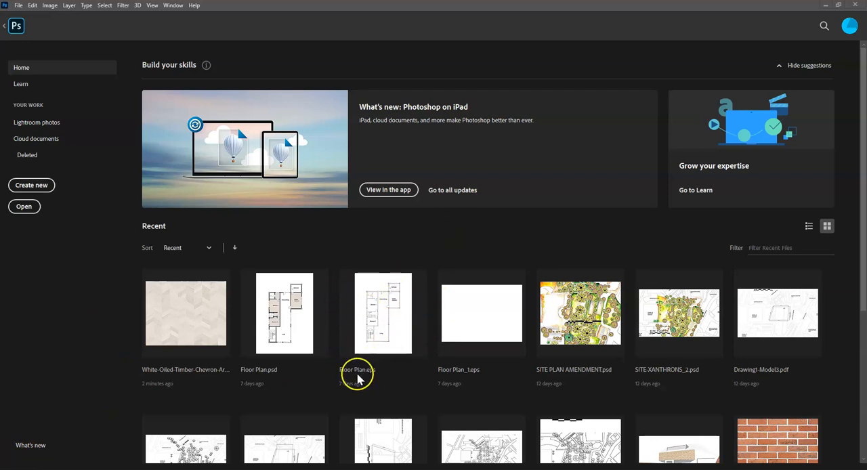
Open the recent Floor Plan.eps, rasterizing it at 200 pixels per inch in RGB Color.
{"action": "left_click", "coordinate": [385, 318]}
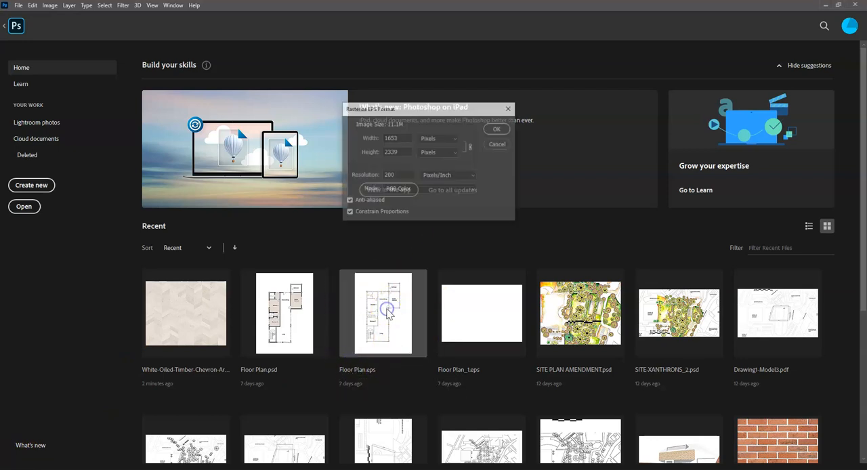
{"action": "double_click", "coordinate": [412, 174]}
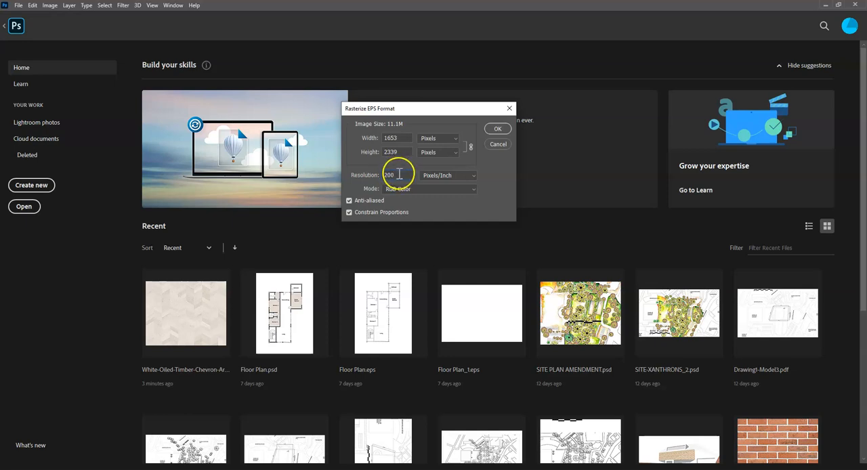
{"action": "left_click", "coordinate": [456, 178]}
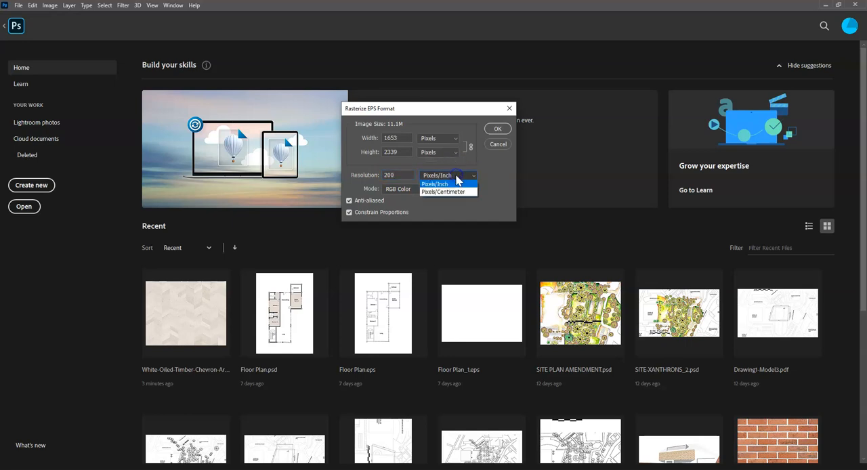
{"action": "left_click", "coordinate": [462, 183]}
{"action": "left_click", "coordinate": [497, 129]}
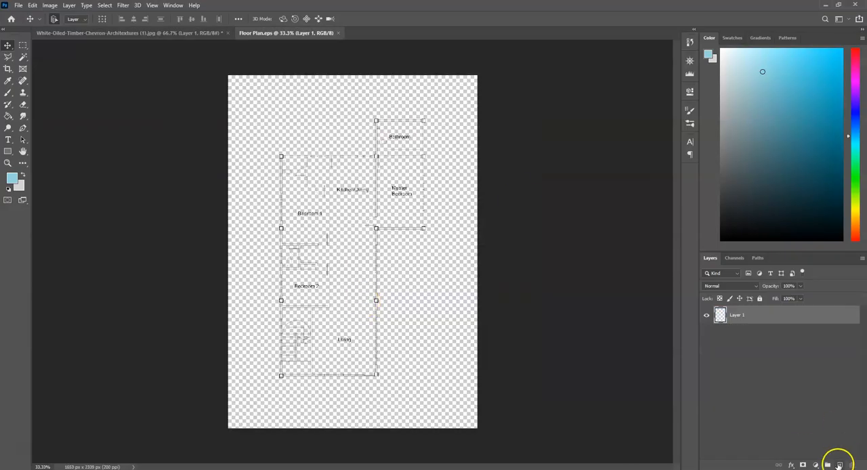
Create a new layer beneath the floor plan linework and fill it with white as the page background.
{"action": "left_click", "coordinate": [840, 465]}
{"action": "left_click_drag", "start_coordinate": [817, 315], "coordinate": [816, 354]}
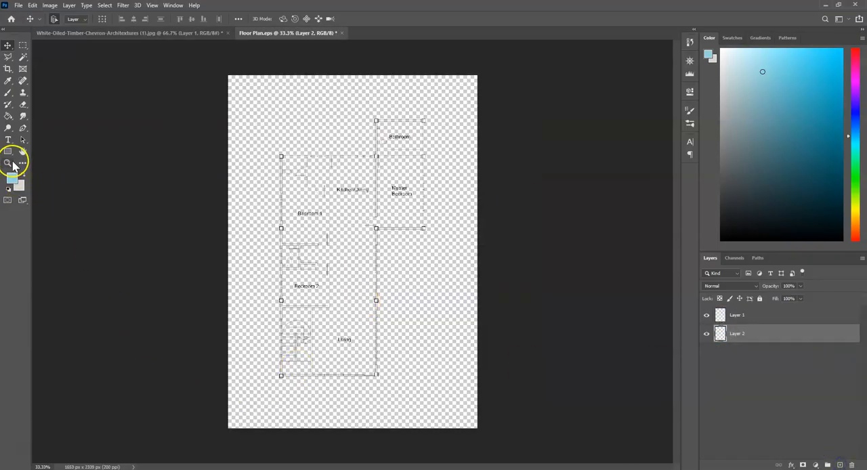
{"action": "left_click", "coordinate": [8, 189]}
{"action": "left_click", "coordinate": [23, 175]}
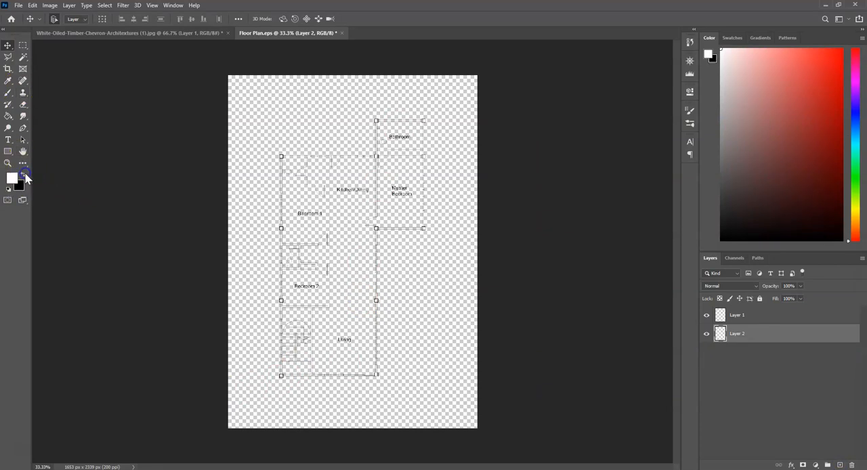
{"action": "left_click", "coordinate": [8, 118]}
{"action": "left_click", "coordinate": [350, 157]}
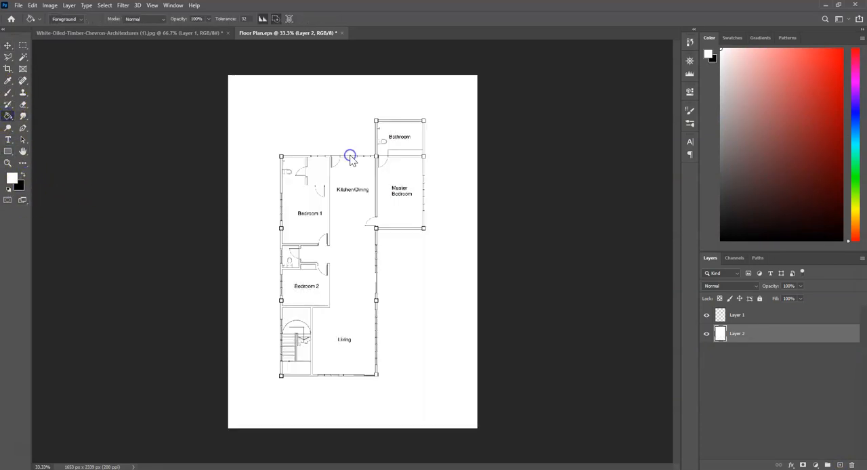
{"action": "left_click", "coordinate": [8, 46]}
Examine the floor plan's rooms, walls and doors up close, and check the open texture document for comparison.
{"action": "scroll", "coordinate": [337, 261], "scroll_direction": "up", "scroll_amount": 5}
{"action": "left_click_drag", "start_coordinate": [341, 269], "coordinate": [307, 437]}
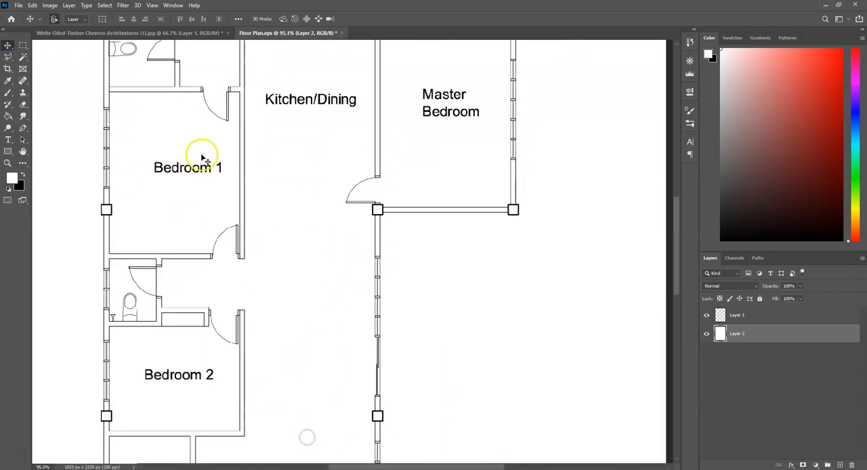
{"action": "left_click_drag", "start_coordinate": [459, 82], "coordinate": [498, 72]}
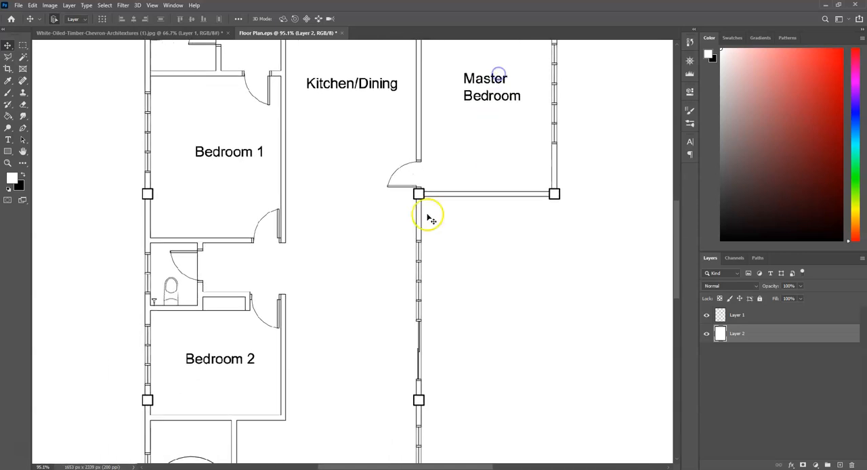
{"action": "scroll", "coordinate": [339, 232], "scroll_direction": "down", "scroll_amount": 3}
{"action": "scroll", "coordinate": [471, 147], "scroll_direction": "down", "scroll_amount": 2}
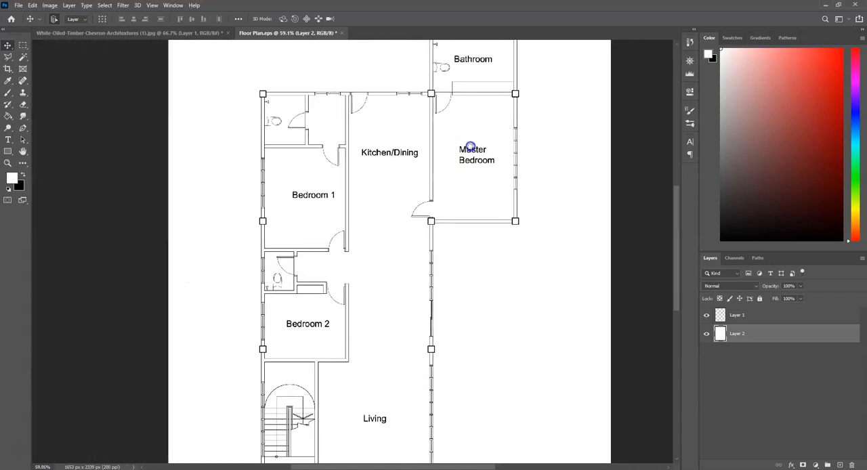
{"action": "left_click", "coordinate": [201, 32]}
{"action": "left_click", "coordinate": [261, 32]}
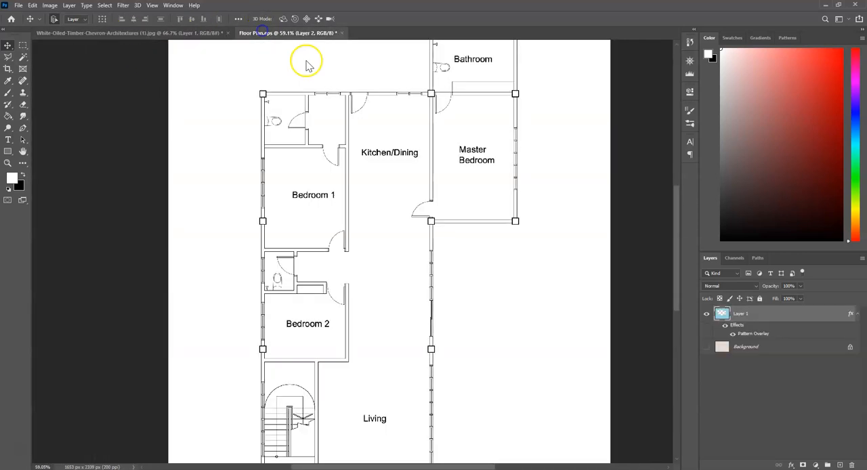
{"action": "scroll", "coordinate": [316, 338], "scroll_direction": "up", "scroll_amount": 8}
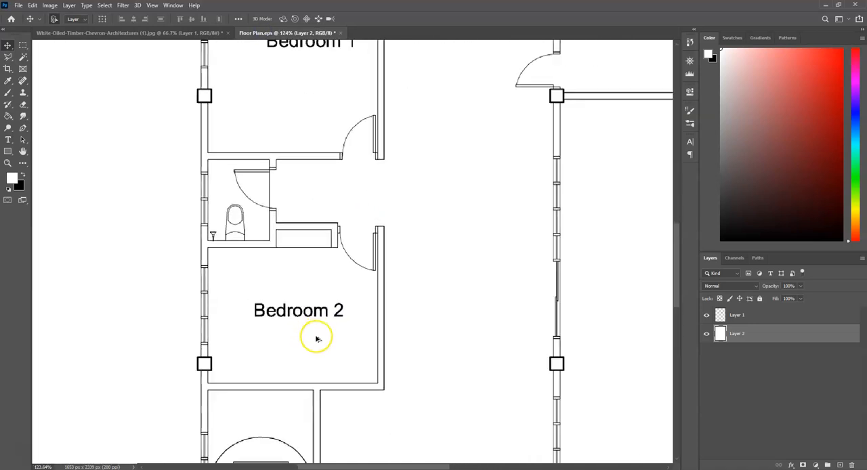
Identify the linework layer by toggling its visibility, and rename it PLAN.
{"action": "left_click", "coordinate": [783, 318]}
{"action": "left_click", "coordinate": [707, 316]}
{"action": "left_click", "coordinate": [707, 315]}
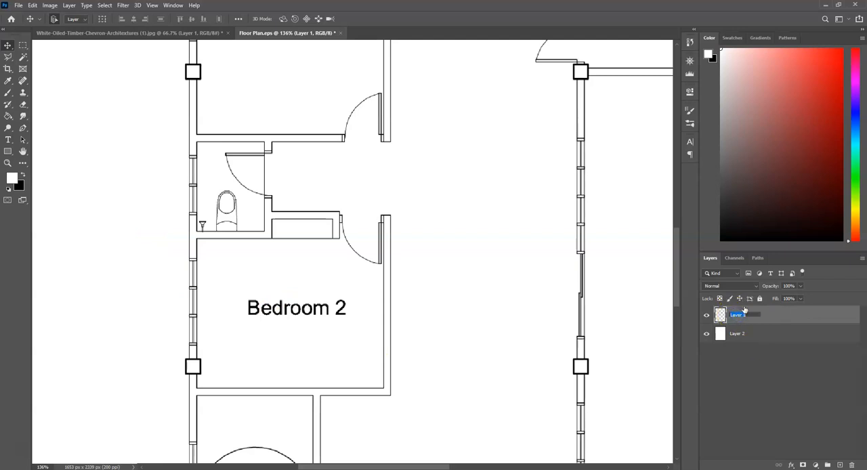
{"action": "key", "text": "Return"}
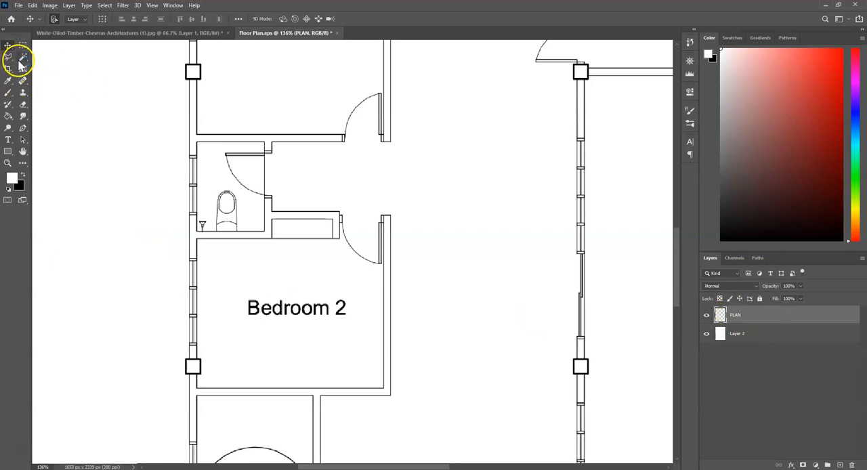
Select the Bedroom 2 floor area from the PLAN linework with the Magic Wand.
{"action": "left_click", "coordinate": [21, 60]}
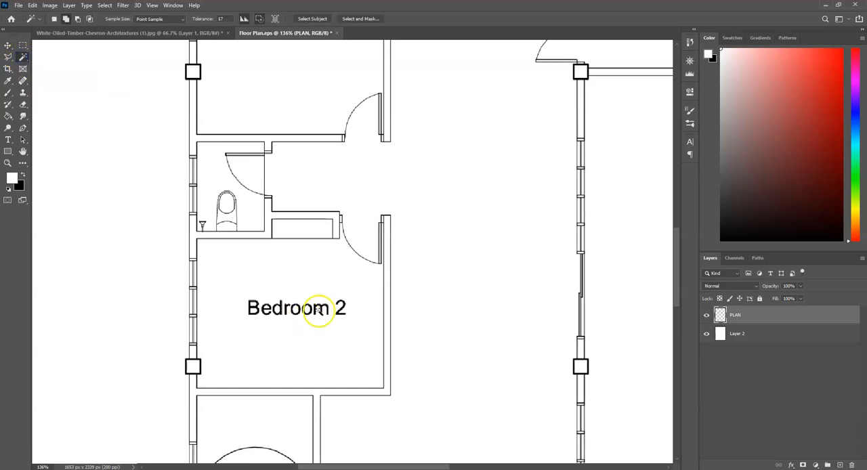
{"action": "scroll", "coordinate": [420, 176], "scroll_direction": "up", "scroll_amount": 3}
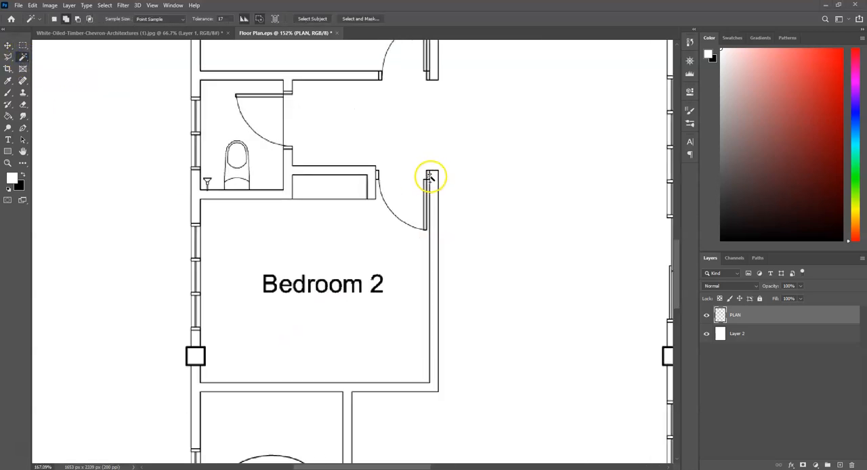
{"action": "scroll", "coordinate": [431, 178], "scroll_direction": "up", "scroll_amount": 2}
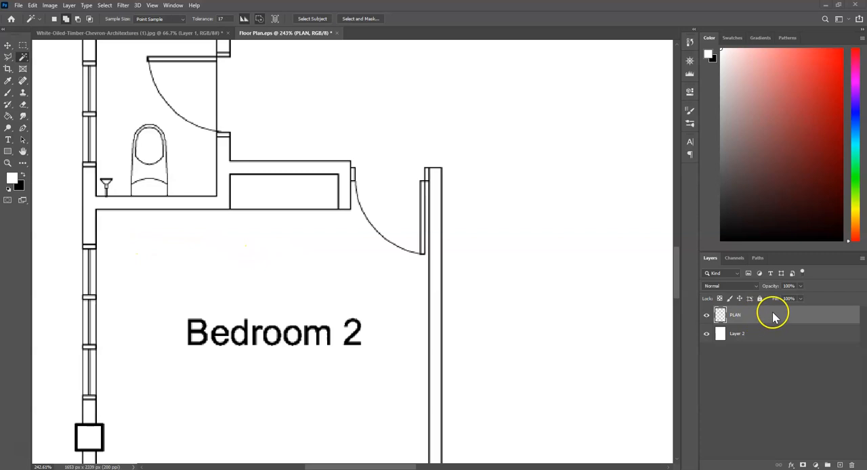
{"action": "scroll", "coordinate": [416, 269], "scroll_direction": "down", "scroll_amount": 2}
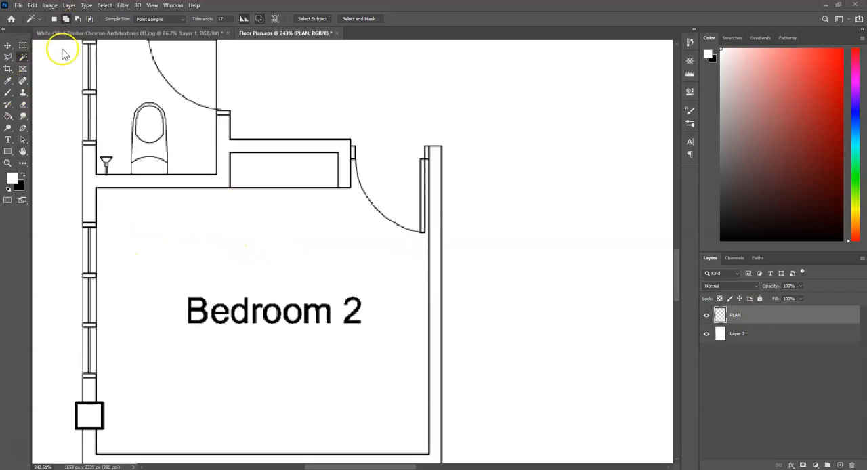
{"action": "left_click", "coordinate": [9, 59]}
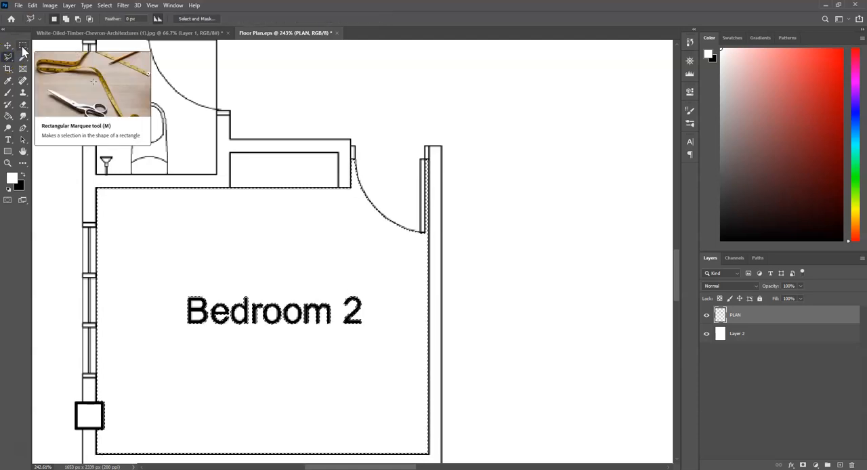
Extend the Bedroom 2 selection with rectangular areas to include the door swing up to the doorway opening.
{"action": "left_click", "coordinate": [23, 46]}
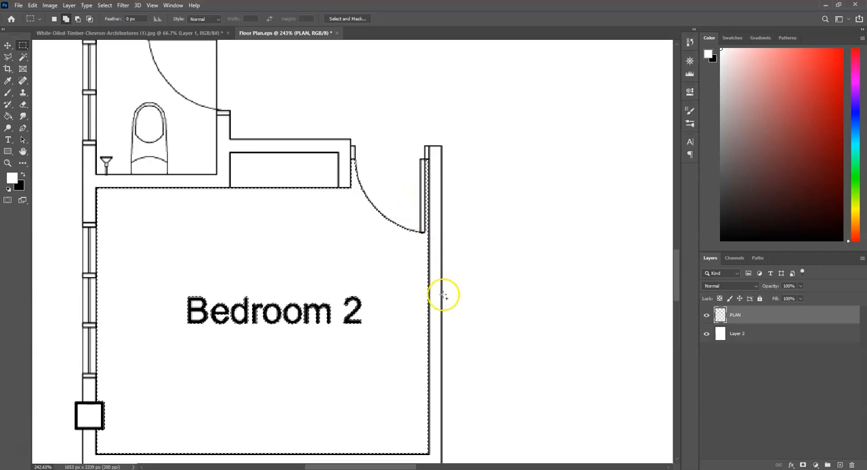
{"action": "left_click_drag", "start_coordinate": [403, 192], "coordinate": [353, 160]}
{"action": "scroll", "coordinate": [420, 257], "scroll_direction": "down", "scroll_amount": 5}
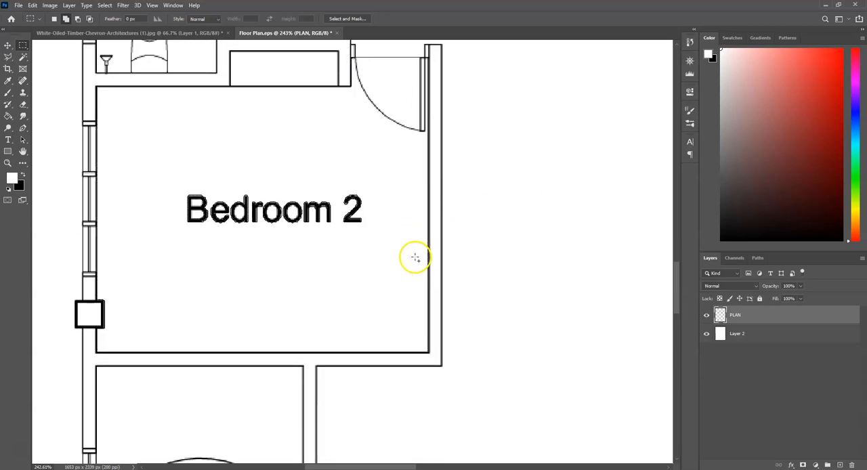
{"action": "scroll", "coordinate": [126, 98], "scroll_direction": "up", "scroll_amount": 2}
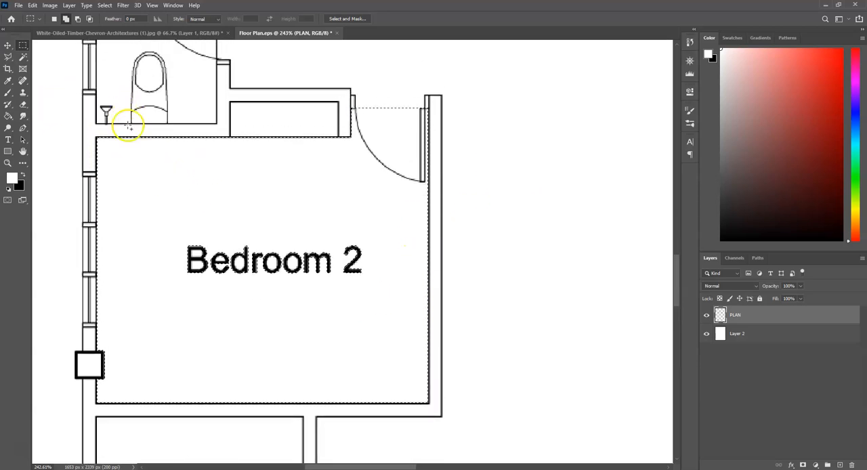
{"action": "scroll", "coordinate": [127, 125], "scroll_direction": "up", "scroll_amount": 3}
{"action": "left_click", "coordinate": [22, 57]}
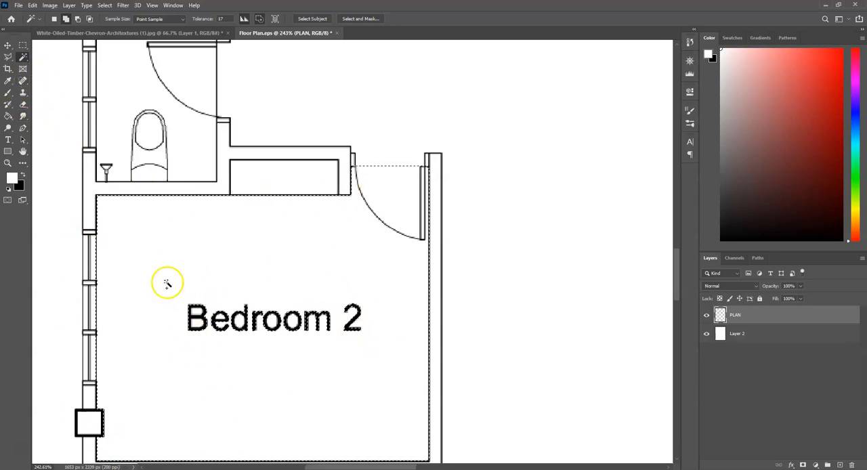
{"action": "left_click", "coordinate": [22, 46]}
{"action": "left_click_drag", "start_coordinate": [162, 273], "coordinate": [408, 388]}
{"action": "scroll", "coordinate": [346, 325], "scroll_direction": "down", "scroll_amount": 2}
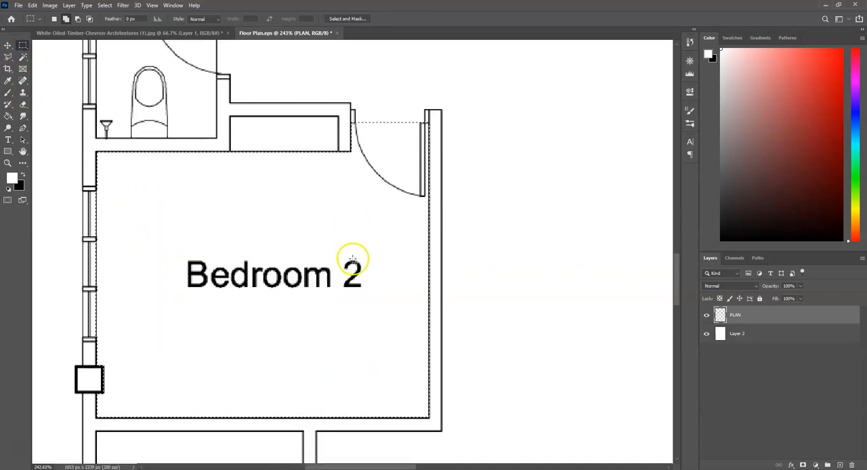
Create a new layer named TIMBER FLOOR and fill the Bedroom 2 selection with white on it.
{"action": "left_click", "coordinate": [840, 466]}
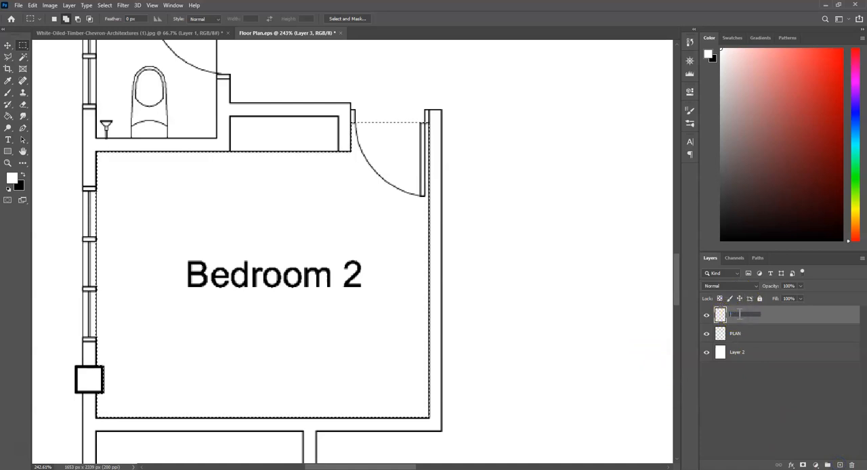
{"action": "left_click", "coordinate": [739, 314]}
{"action": "type", "text": "TIMBER FLOOR"}
{"action": "key", "text": "Return"}
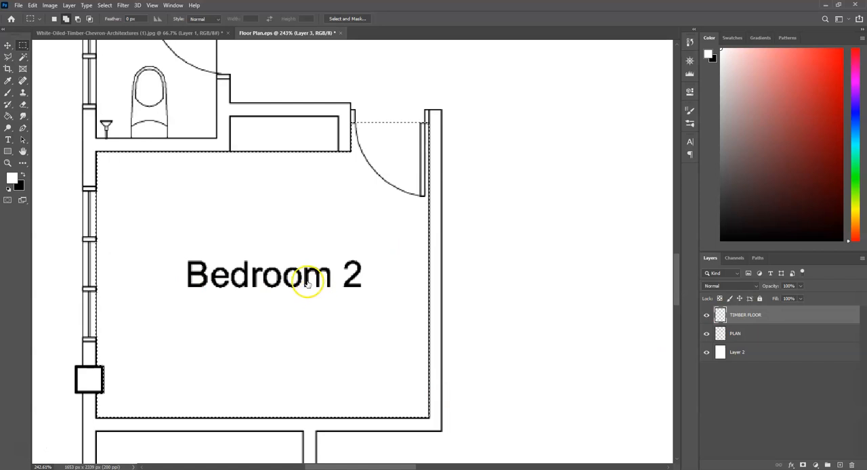
{"action": "key", "text": "g"}
{"action": "left_click", "coordinate": [204, 233]}
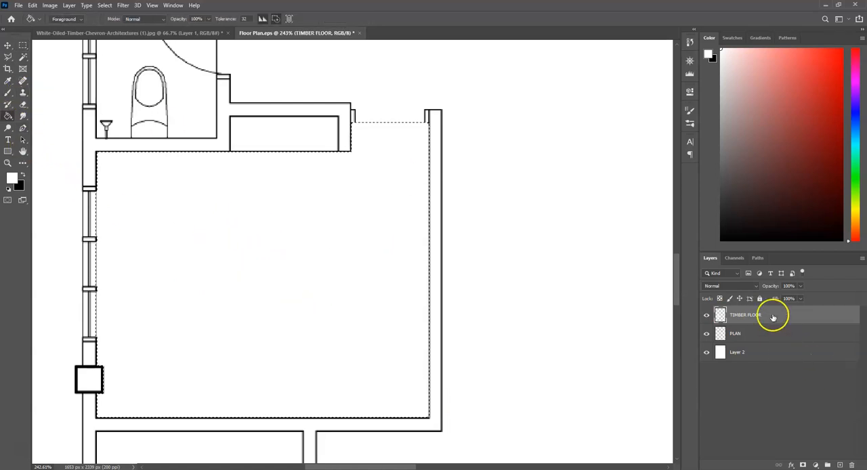
Apply a Pattern Overlay of the timber chevron texture to the TIMBER FLOOR layer at 7% scale.
{"action": "double_click", "coordinate": [773, 315]}
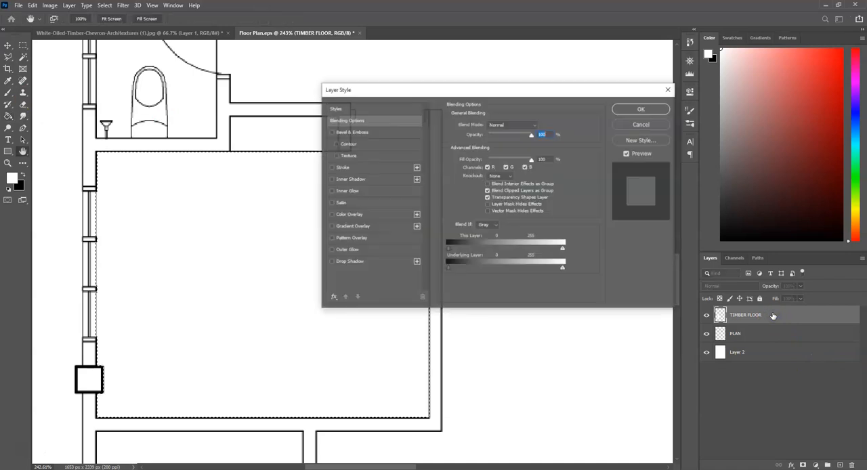
{"action": "left_click", "coordinate": [347, 239]}
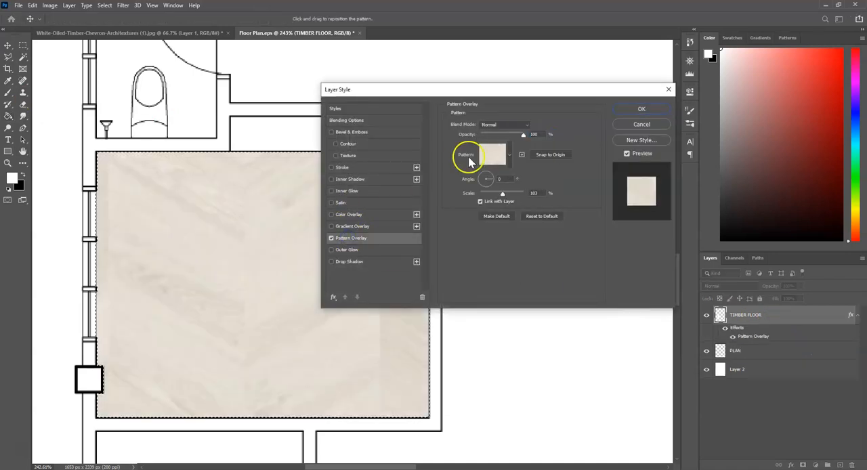
{"action": "left_click_drag", "start_coordinate": [500, 193], "coordinate": [482, 198]}
{"action": "double_click", "coordinate": [532, 192]}
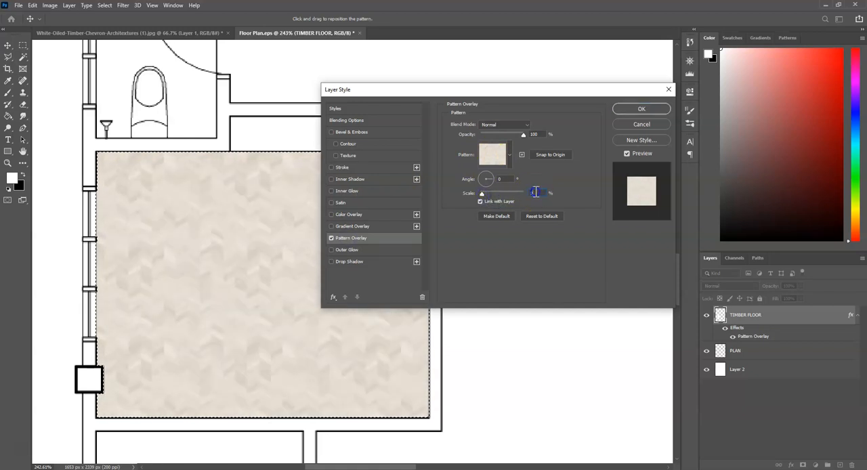
{"action": "key", "text": "Down"}
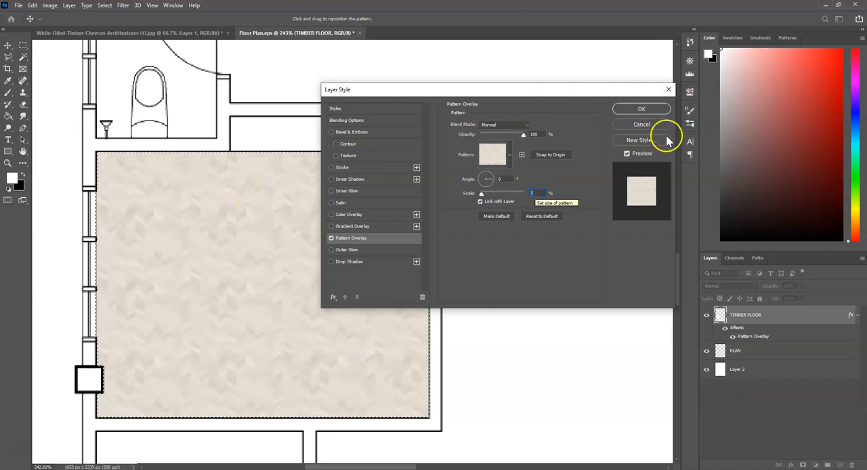
{"action": "key", "text": "Return"}
Move the TIMBER FLOOR layer beneath the PLAN layer and clear the Bedroom 2 selection.
{"action": "left_click_drag", "start_coordinate": [736, 315], "coordinate": [764, 354]}
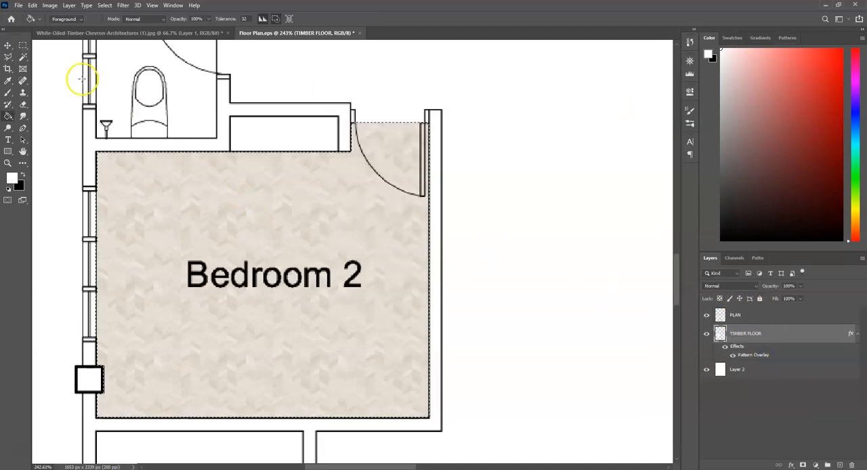
{"action": "left_click", "coordinate": [22, 46]}
{"action": "scroll", "coordinate": [291, 301], "scroll_direction": "down", "scroll_amount": 3}
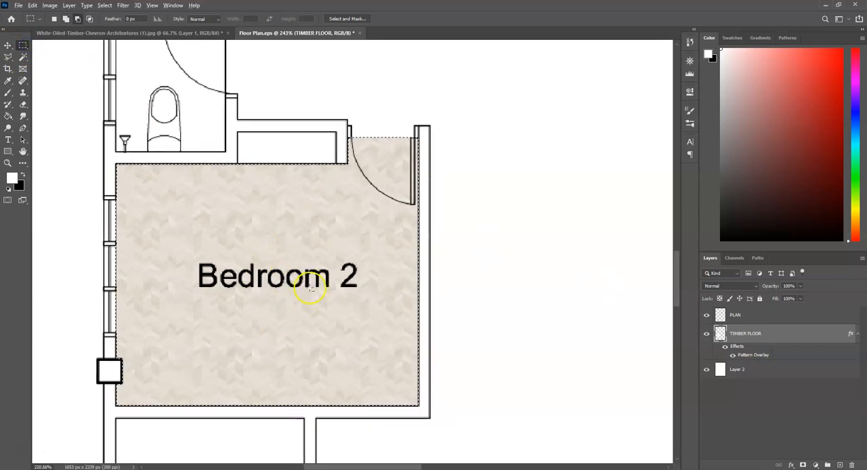
{"action": "scroll", "coordinate": [307, 298], "scroll_direction": "down", "scroll_amount": 2}
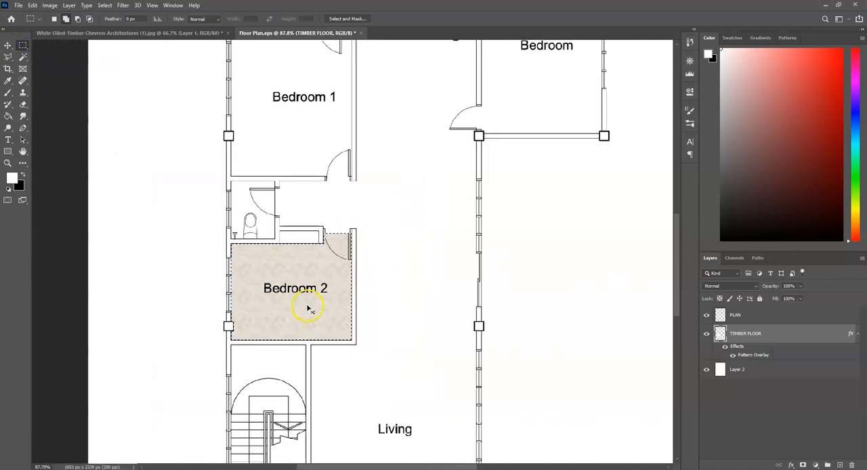
{"action": "left_click", "coordinate": [311, 299]}
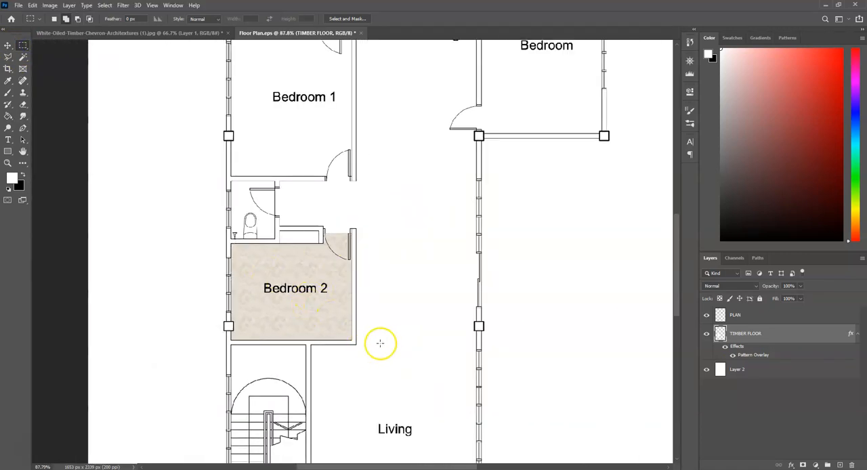
Select the Bedroom 1 and Master Bedroom floor areas together from the PLAN layer with the Magic Wand.
{"action": "scroll", "coordinate": [384, 341], "scroll_direction": "up", "scroll_amount": 4}
{"action": "left_click_drag", "start_coordinate": [422, 297], "coordinate": [328, 367]}
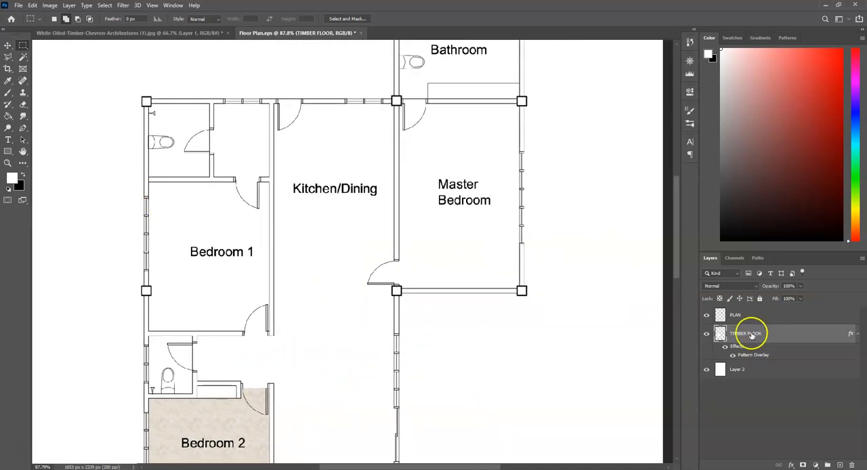
{"action": "left_click", "coordinate": [753, 315]}
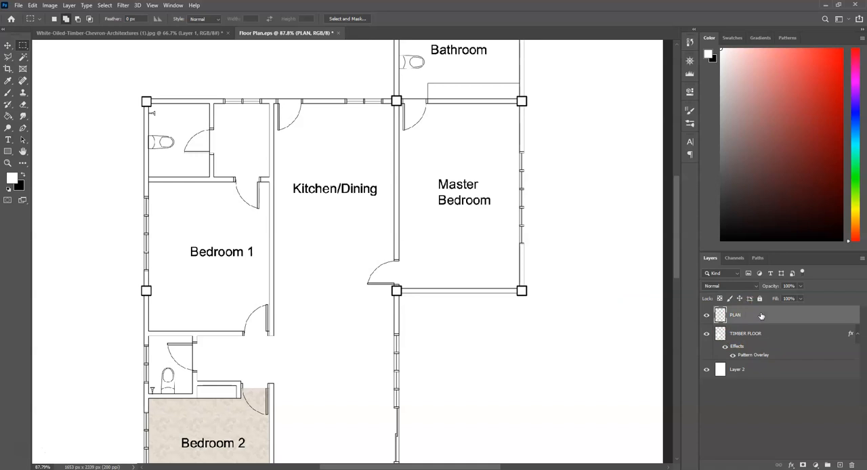
{"action": "key", "text": "w"}
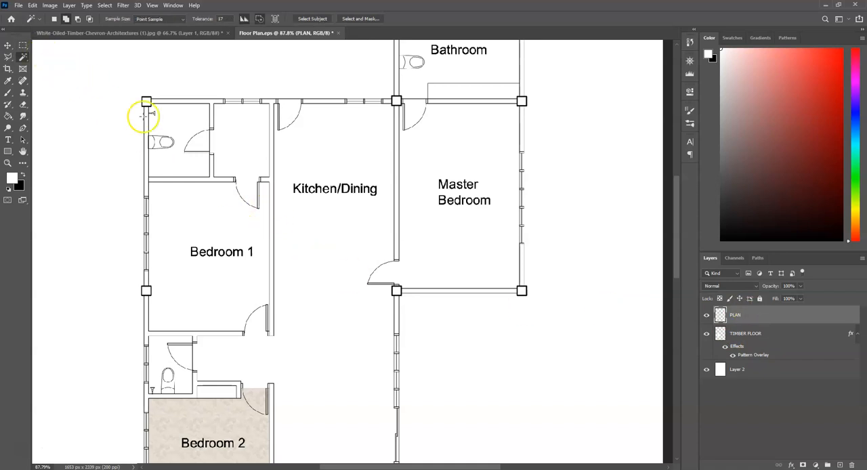
{"action": "left_click", "coordinate": [189, 218]}
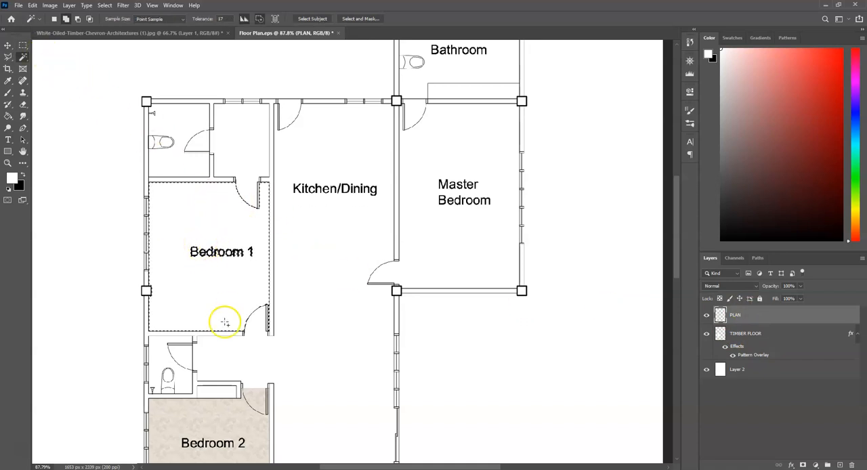
{"action": "left_click", "coordinate": [475, 138], "text": "shift"}
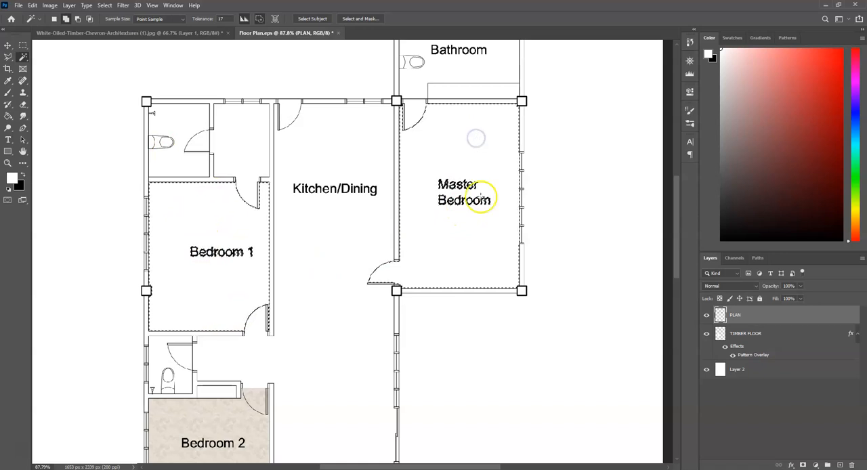
Subtract the door swing on the kitchen side from the Master Bedroom selection, ending it at the wall's inner face.
{"action": "scroll", "coordinate": [386, 303], "scroll_direction": "up", "scroll_amount": 5}
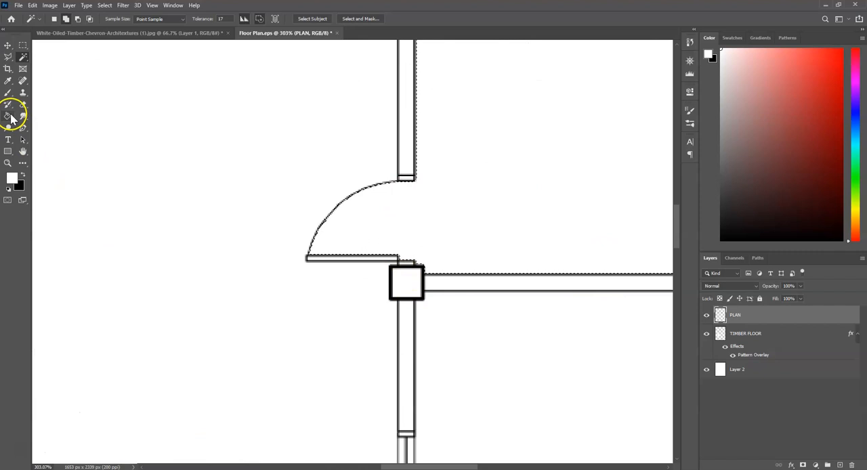
{"action": "left_click", "coordinate": [24, 47]}
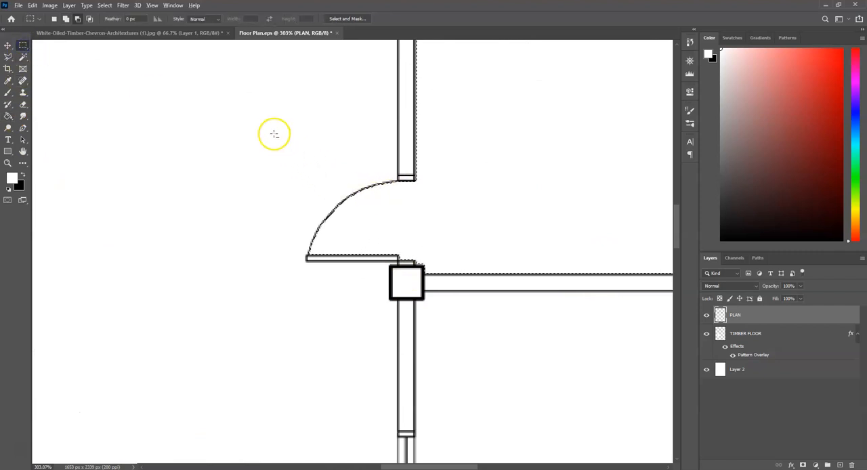
{"action": "left_click_drag", "start_coordinate": [263, 108], "coordinate": [414, 265]}
{"action": "scroll", "coordinate": [489, 204], "scroll_direction": "down", "scroll_amount": 4}
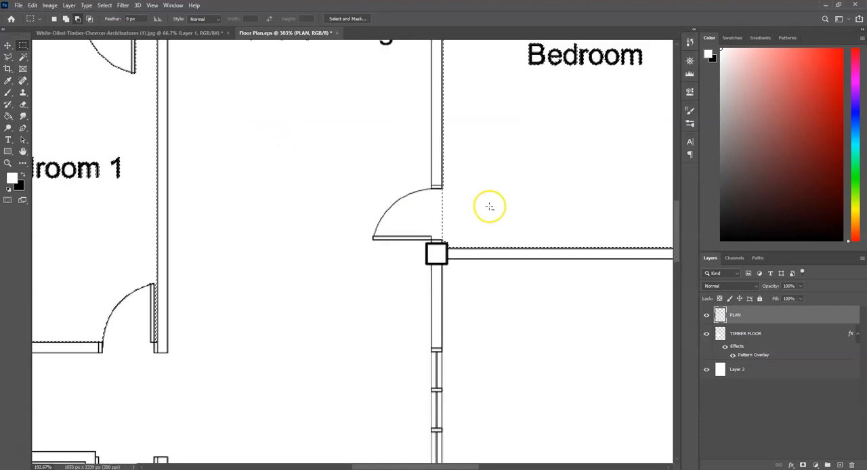
Add the swing area of Bedroom 1's lower door to the selection.
{"action": "scroll", "coordinate": [86, 345], "scroll_direction": "up", "scroll_amount": 3}
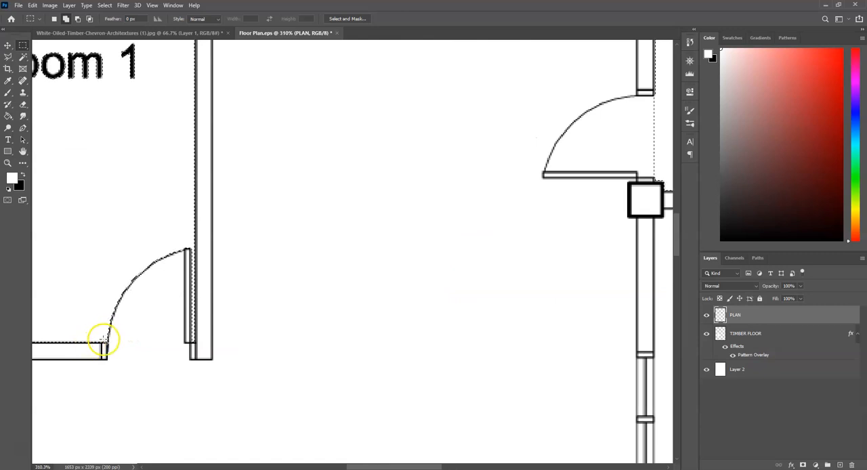
{"action": "left_click_drag", "start_coordinate": [101, 343], "coordinate": [195, 219]}
{"action": "scroll", "coordinate": [298, 336], "scroll_direction": "down", "scroll_amount": 2}
Add the swing area and opening of the door between the Master Bedroom and the Bathroom to the selection.
{"action": "key", "text": "w"}
{"action": "key", "text": "m"}
{"action": "left_click_drag", "start_coordinate": [444, 124], "coordinate": [505, 194]}
{"action": "scroll", "coordinate": [515, 312], "scroll_direction": "down", "scroll_amount": 4}
{"action": "scroll", "coordinate": [583, 122], "scroll_direction": "up", "scroll_amount": 4}
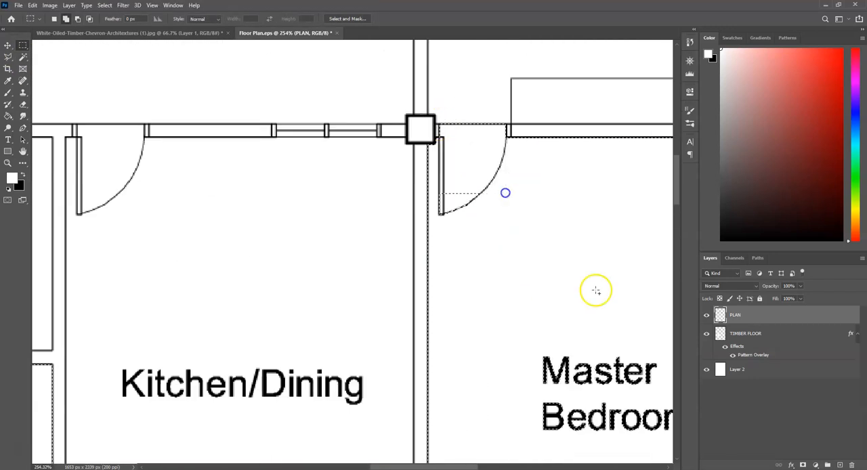
{"action": "left_click_drag", "start_coordinate": [596, 290], "coordinate": [437, 139]}
Add the swing area of Bedroom 1's upper door to the selection, squaring off the room's outline.
{"action": "scroll", "coordinate": [563, 166], "scroll_direction": "down", "scroll_amount": 2}
{"action": "scroll", "coordinate": [563, 166], "scroll_direction": "down", "scroll_amount": 3}
{"action": "scroll", "coordinate": [291, 268], "scroll_direction": "up", "scroll_amount": 2}
{"action": "left_click_drag", "start_coordinate": [286, 273], "coordinate": [345, 386]}
{"action": "scroll", "coordinate": [405, 169], "scroll_direction": "down", "scroll_amount": 4}
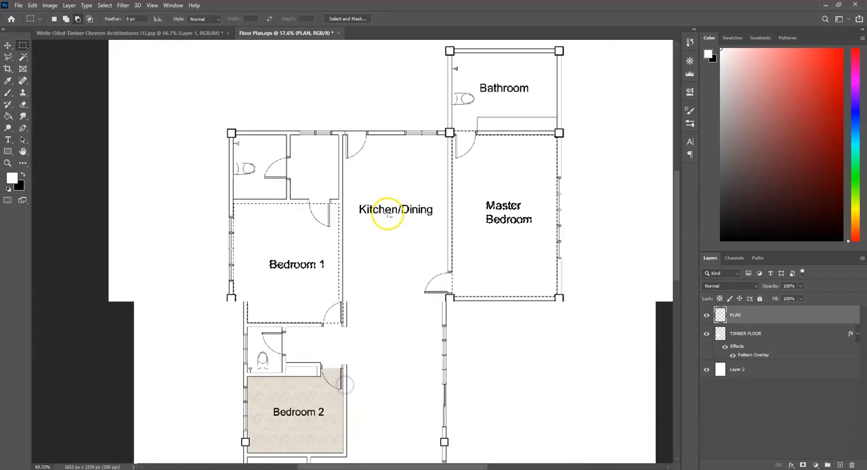
{"action": "scroll", "coordinate": [389, 214], "scroll_direction": "up", "scroll_amount": 2}
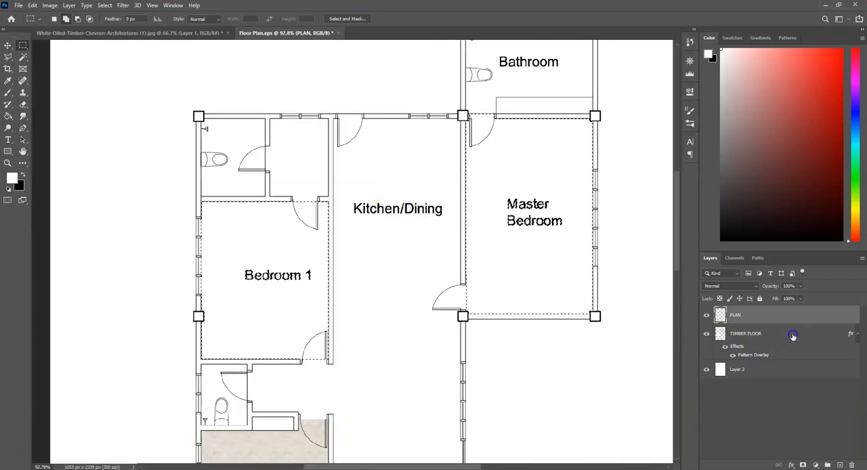
Fill the selected Bedroom 1 and Master Bedroom areas on the TIMBER FLOOR layer so they take its timber pattern.
{"action": "left_click", "coordinate": [756, 334]}
{"action": "key", "text": "g"}
{"action": "left_click", "coordinate": [447, 283]}
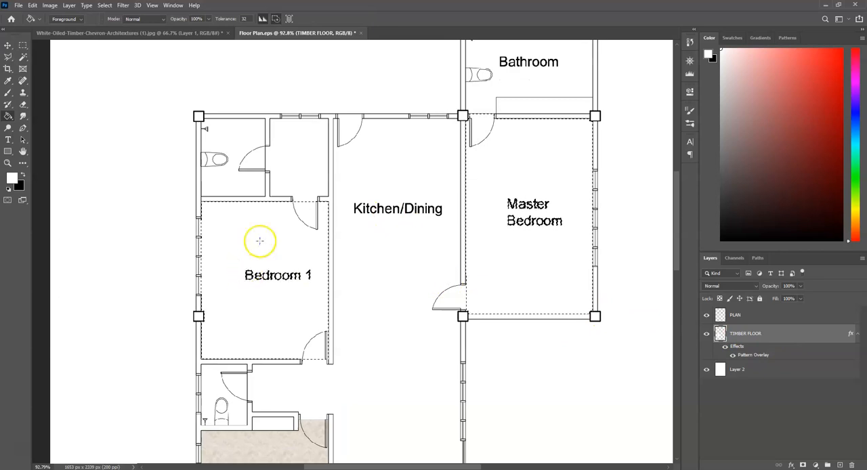
{"action": "key", "text": "m"}
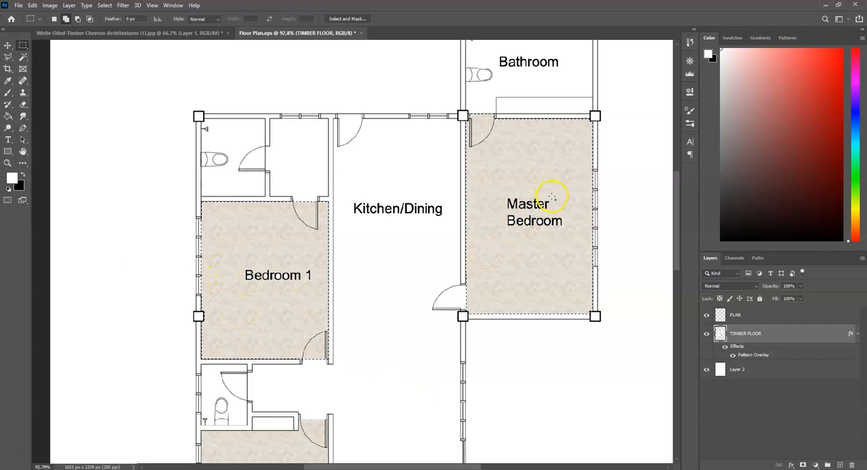
Paint over the remaining gaps in the timber fill of Bedroom 1 and the Master Bedroom with a 50 px hard brush.
{"action": "key", "text": "g"}
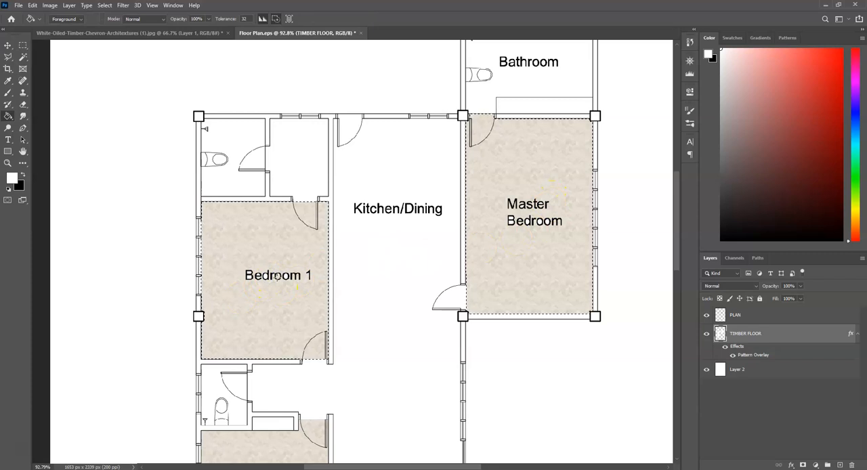
{"action": "key", "text": "b"}
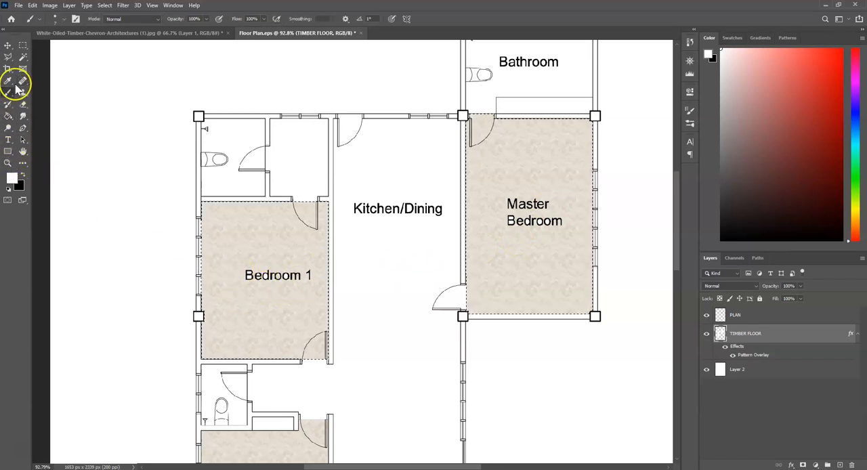
{"action": "right_click", "coordinate": [246, 271]}
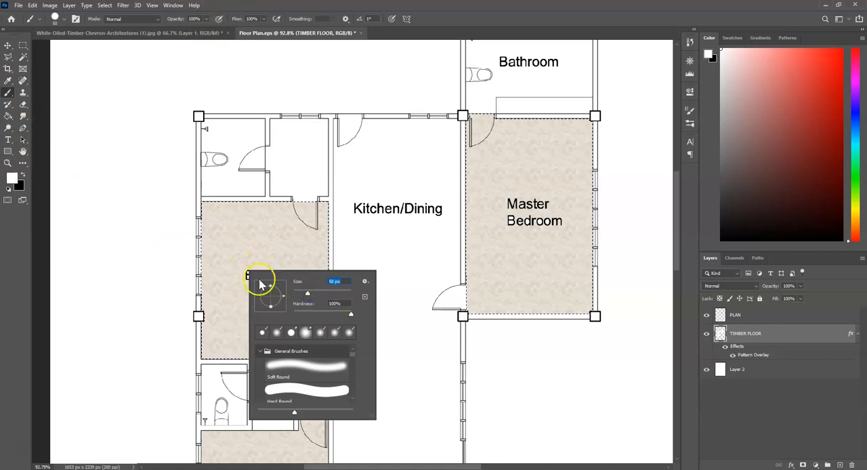
{"action": "left_click", "coordinate": [252, 242]}
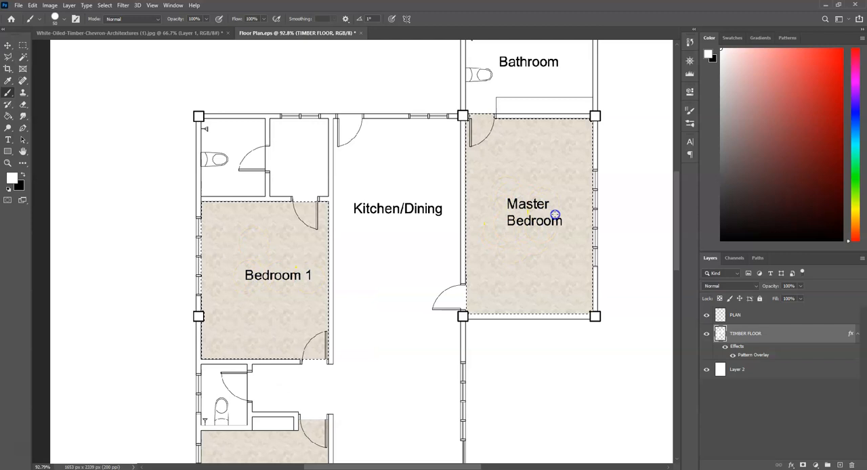
{"action": "left_click", "coordinate": [22, 44]}
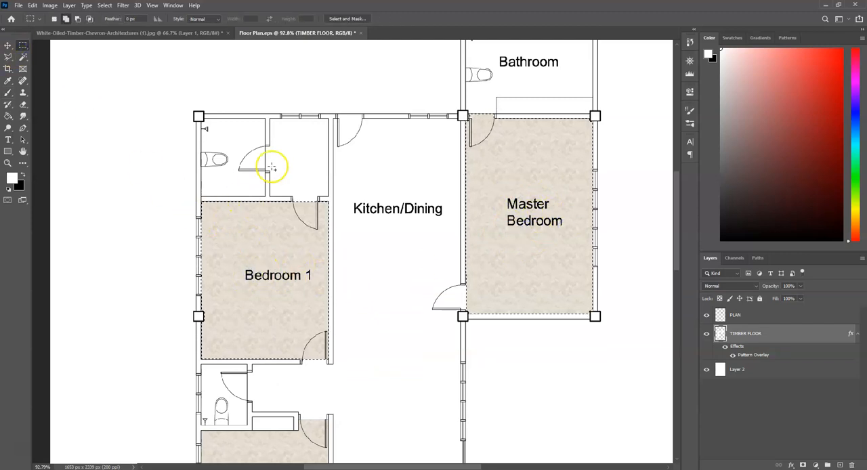
Try to duplicate the PLAN layer as a new layer above it.
{"action": "scroll", "coordinate": [271, 167], "scroll_direction": "down", "scroll_amount": 2}
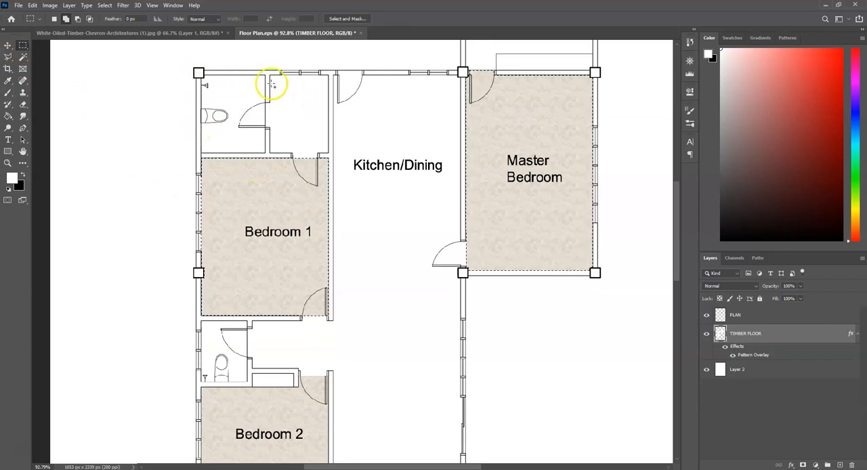
{"action": "scroll", "coordinate": [369, 248], "scroll_direction": "down", "scroll_amount": 3}
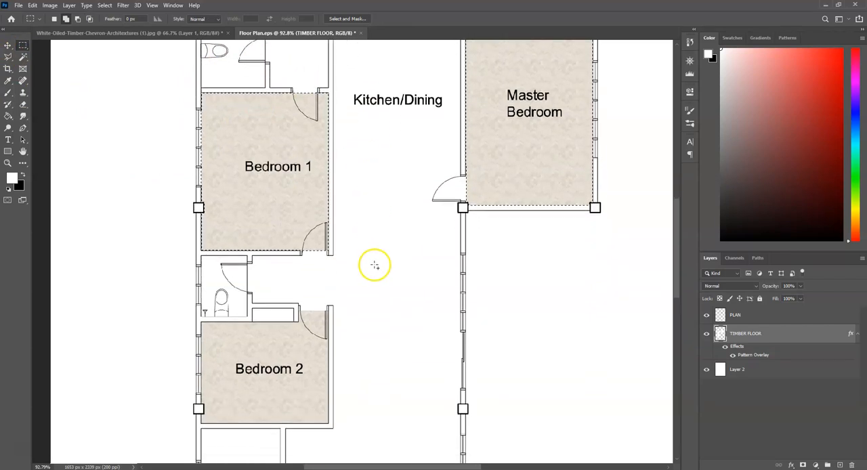
{"action": "scroll", "coordinate": [374, 266], "scroll_direction": "down", "scroll_amount": 7}
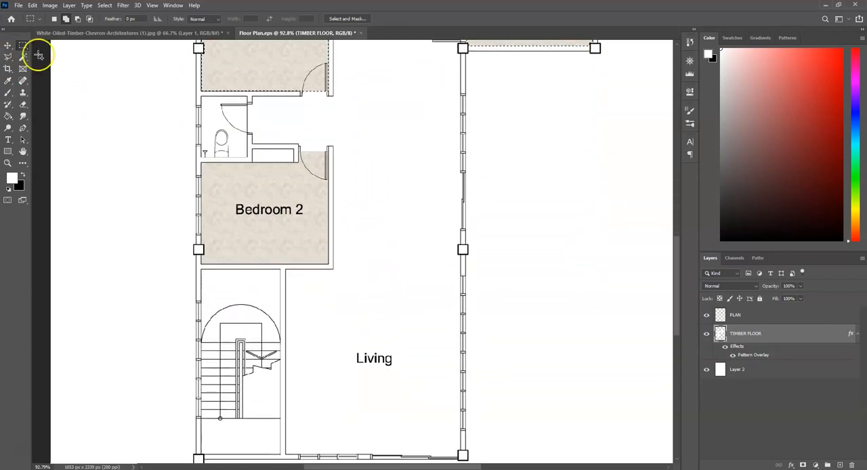
{"action": "scroll", "coordinate": [39, 55], "scroll_direction": "down", "scroll_amount": 7}
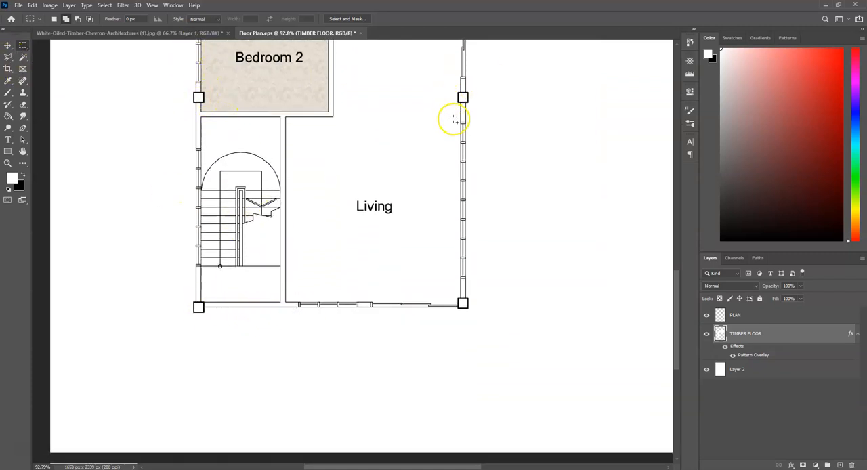
{"action": "left_click", "coordinate": [7, 45]}
{"action": "left_click", "coordinate": [742, 315]}
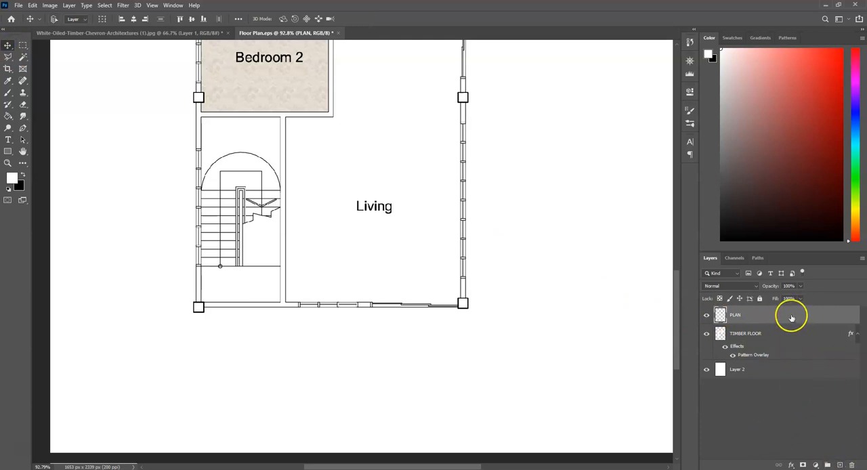
{"action": "key", "text": "ctrl+shift+alt+n"}
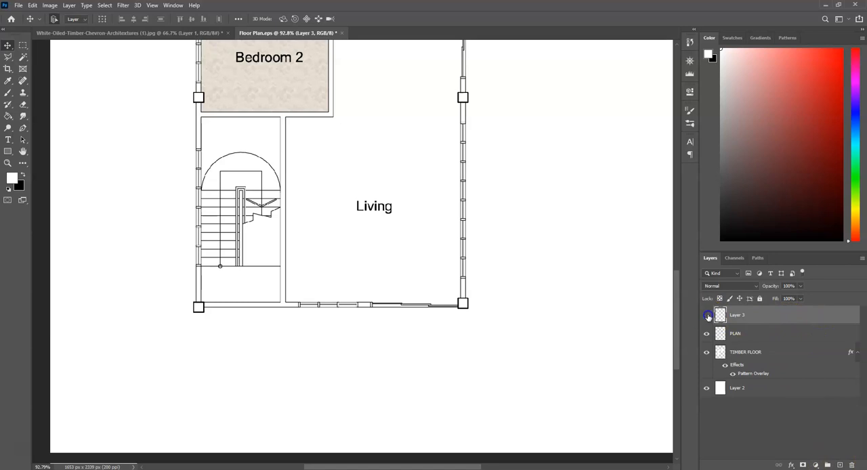
Ready the Paint Bucket tool with black as the foreground colour.
{"action": "scroll", "coordinate": [444, 307], "scroll_direction": "up", "scroll_amount": 5}
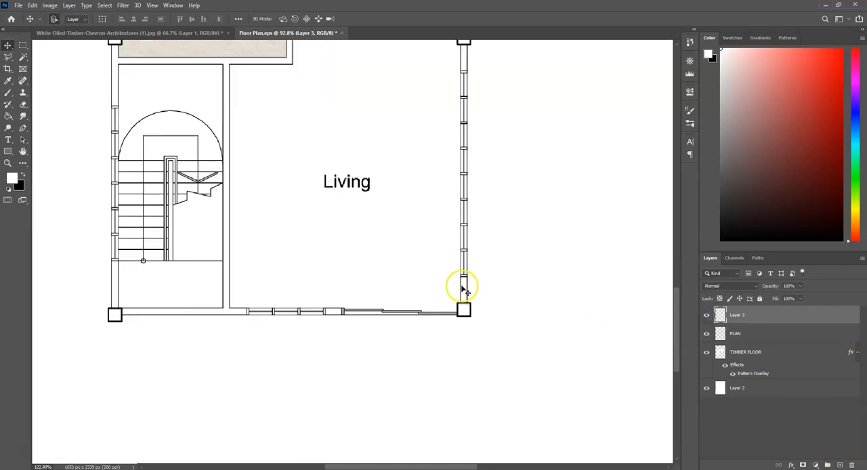
{"action": "left_click", "coordinate": [706, 316]}
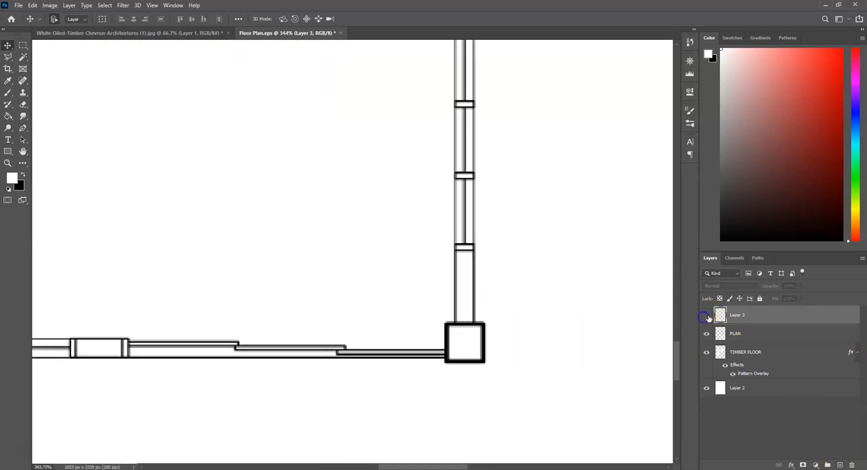
{"action": "scroll", "coordinate": [552, 310], "scroll_direction": "up", "scroll_amount": 2}
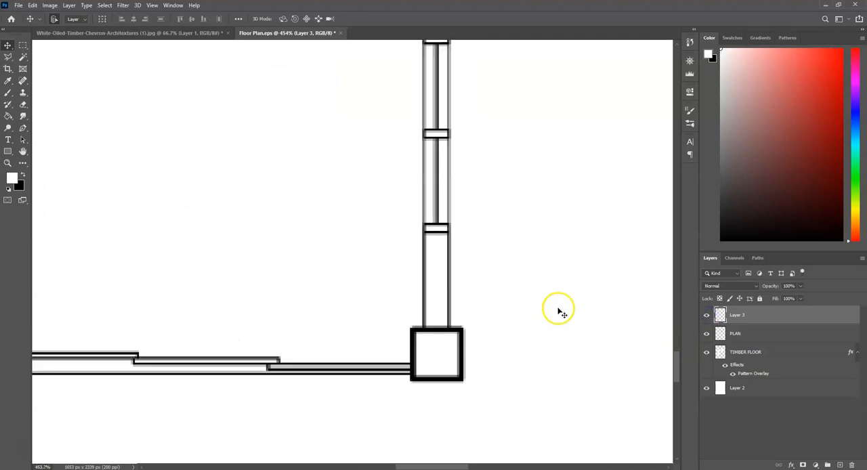
{"action": "key", "text": "w"}
{"action": "key", "text": "g"}
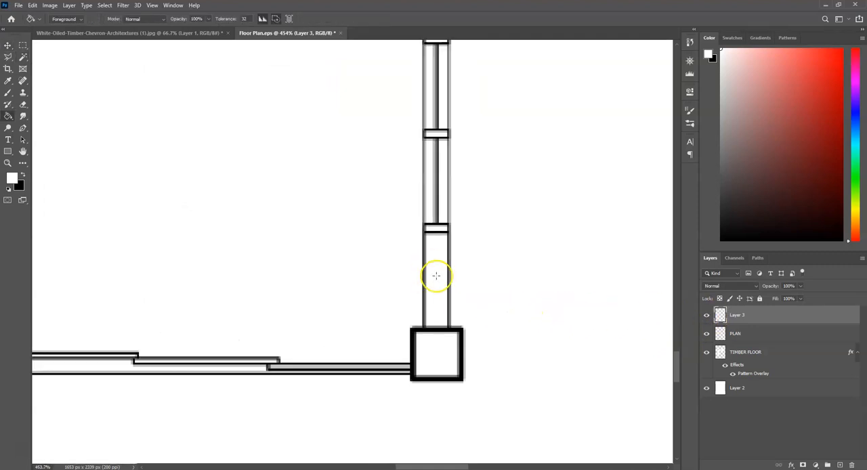
{"action": "left_click", "coordinate": [23, 175]}
Hide PLAN and toggle the copied layer's visibility to examine what the copy contains.
{"action": "left_click", "coordinate": [707, 316]}
{"action": "left_click", "coordinate": [706, 316]}
{"action": "left_click", "coordinate": [706, 333]}
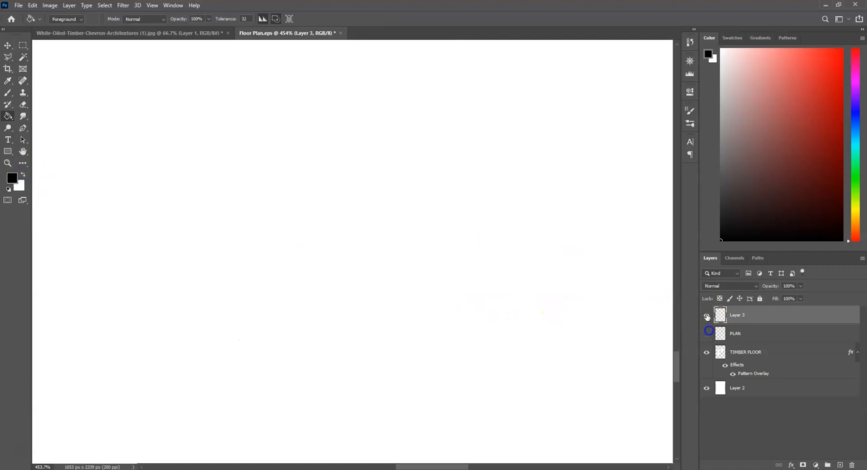
{"action": "left_click", "coordinate": [706, 316]}
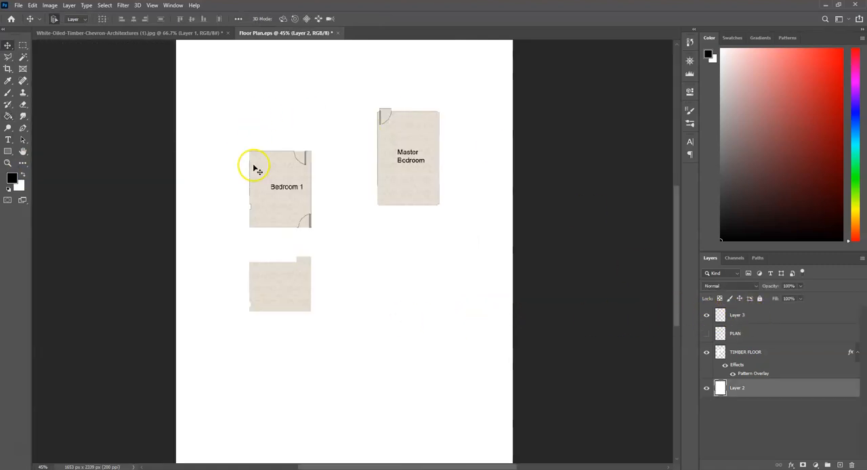
{"action": "left_click", "coordinate": [773, 314]}
{"action": "left_click", "coordinate": [706, 315]}
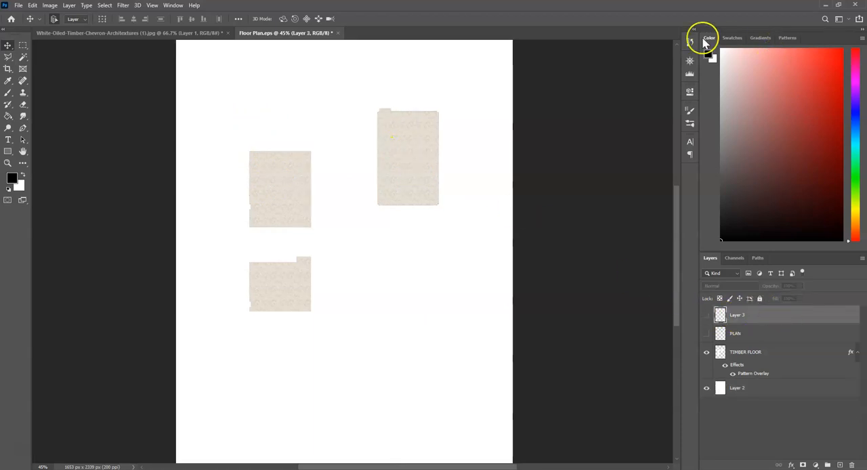
Revert the document in its history to the last Brush Tool state, before the layer copy.
{"action": "left_click", "coordinate": [690, 42]}
{"action": "left_click", "coordinate": [629, 58]}
{"action": "scroll", "coordinate": [629, 68], "scroll_direction": "up", "scroll_amount": 1}
{"action": "left_click", "coordinate": [629, 68]}
{"action": "scroll", "coordinate": [632, 70], "scroll_direction": "up", "scroll_amount": 1}
{"action": "left_click", "coordinate": [633, 65]}
{"action": "left_click", "coordinate": [633, 61]}
{"action": "scroll", "coordinate": [634, 61], "scroll_direction": "up", "scroll_amount": 1}
{"action": "left_click", "coordinate": [634, 61]}
{"action": "scroll", "coordinate": [634, 67], "scroll_direction": "up", "scroll_amount": 2}
{"action": "left_click", "coordinate": [633, 68]}
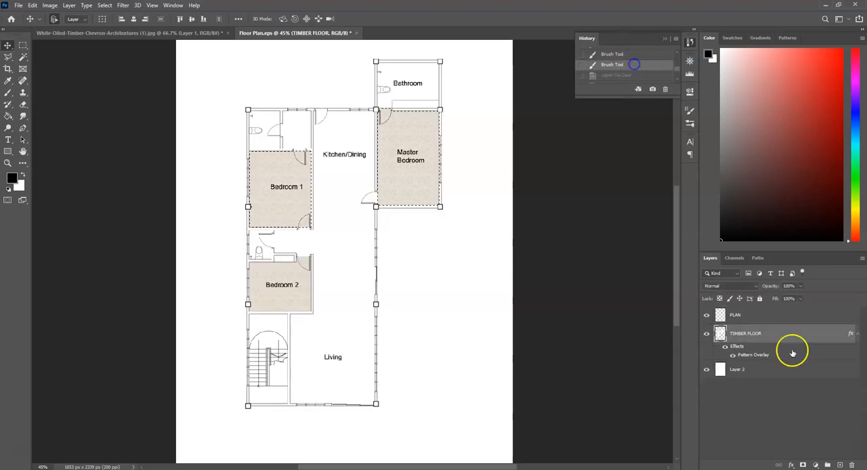
Clear the selection and duplicate the whole PLAN layer.
{"action": "left_click", "coordinate": [796, 314]}
{"action": "key", "text": "ctrl+d"}
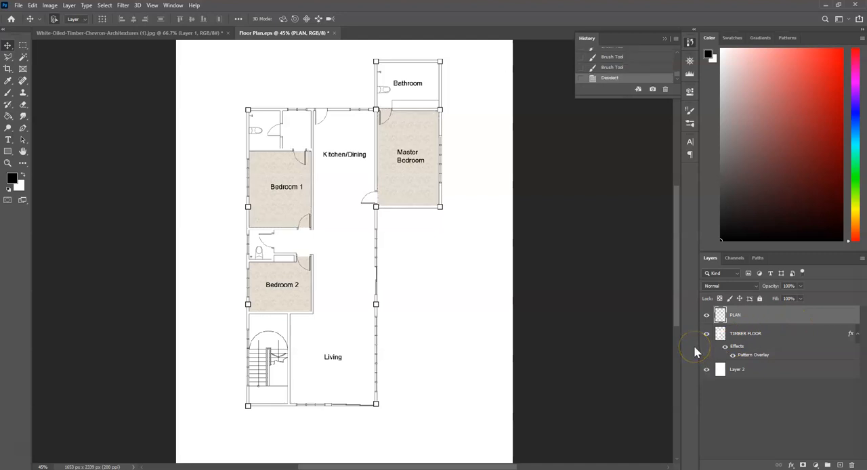
{"action": "key", "text": "ctrl+j"}
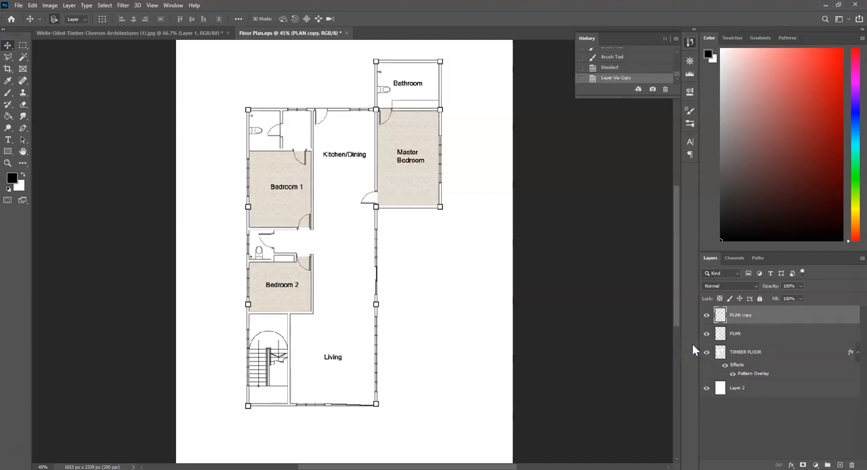
{"action": "double_click", "coordinate": [745, 315]}
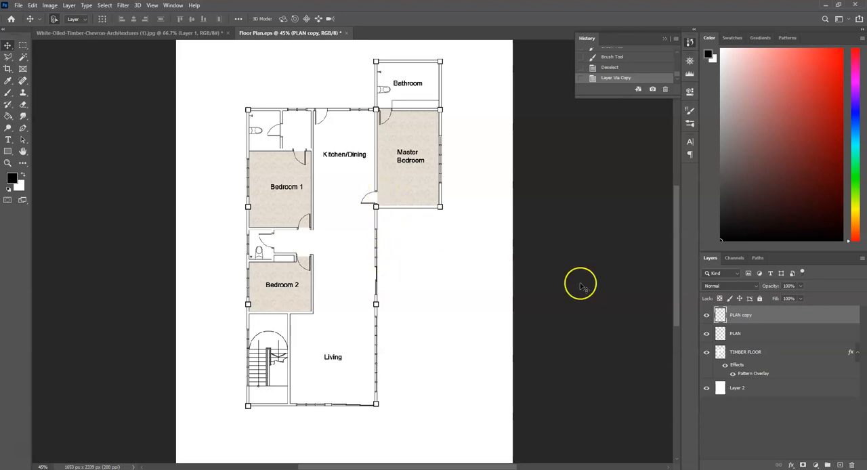
Hide the PLAN copy layer and make the original PLAN layer active.
{"action": "left_click", "coordinate": [707, 315]}
{"action": "left_click", "coordinate": [708, 316]}
{"action": "left_click", "coordinate": [707, 316]}
{"action": "left_click", "coordinate": [708, 316]}
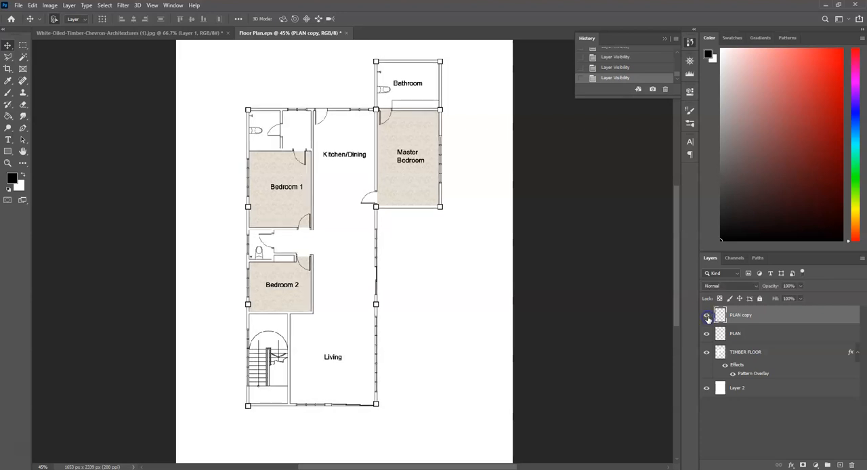
{"action": "left_click", "coordinate": [707, 316]}
{"action": "left_click", "coordinate": [771, 333]}
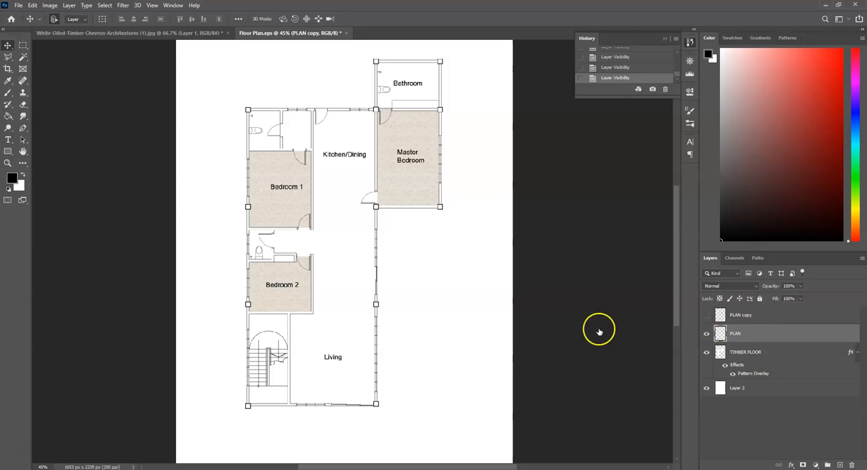
Return to the PLAN layer with the Magic Wand tool and clear the stray selections.
{"action": "left_click", "coordinate": [390, 401]}
{"action": "scroll", "coordinate": [391, 401], "scroll_direction": "up", "scroll_amount": 1}
{"action": "scroll", "coordinate": [370, 445], "scroll_direction": "up", "scroll_amount": 4}
{"action": "scroll", "coordinate": [371, 445], "scroll_direction": "up", "scroll_amount": 5}
{"action": "key", "text": "w"}
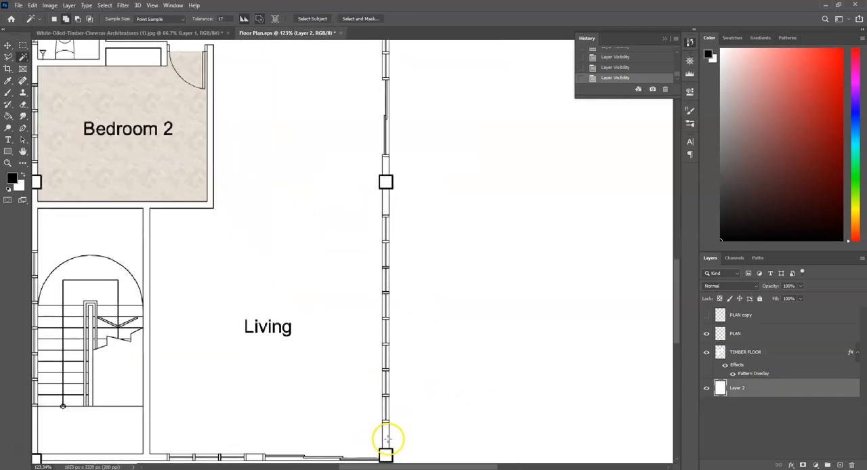
{"action": "scroll", "coordinate": [419, 376], "scroll_direction": "down", "scroll_amount": 6}
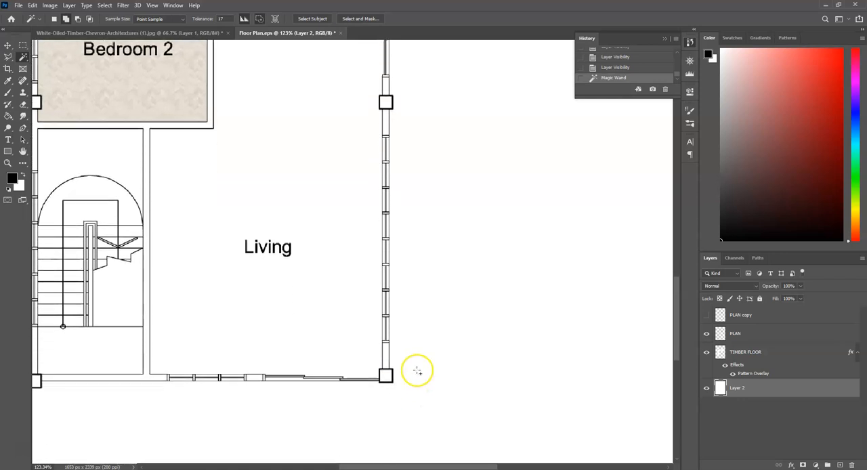
{"action": "left_click", "coordinate": [761, 332]}
{"action": "left_click", "coordinate": [386, 339]}
{"action": "key", "text": "ctrl+d"}
Select the wall interiors along the plan's lower end and left outer side with the Magic Wand.
{"action": "left_click", "coordinate": [385, 343]}
{"action": "left_click_drag", "start_coordinate": [309, 361], "coordinate": [527, 357]}
{"action": "left_click", "coordinate": [344, 360]}
{"action": "left_click", "coordinate": [254, 315]}
{"action": "left_click_drag", "start_coordinate": [321, 166], "coordinate": [309, 401]}
{"action": "left_click", "coordinate": [241, 305]}
{"action": "left_click_drag", "start_coordinate": [345, 131], "coordinate": [305, 468]}
{"action": "left_click", "coordinate": [201, 378]}
Add the top outer wall and the walls around the Bathroom and upper Master Bedroom to the wall selection.
{"action": "left_click", "coordinate": [293, 133]}
{"action": "left_click_drag", "start_coordinate": [478, 210], "coordinate": [107, 316]}
{"action": "left_click", "coordinate": [181, 220]}
{"action": "left_click", "coordinate": [332, 107]}
{"action": "left_click", "coordinate": [356, 140]}
{"action": "left_click", "coordinate": [336, 238]}
{"action": "left_click", "coordinate": [356, 261]}
Add the Master Bedroom's bottom wall and lower right wall segment to the wall selection.
{"action": "left_click_drag", "start_coordinate": [296, 311], "coordinate": [355, 131]}
{"action": "left_click", "coordinate": [284, 325]}
{"action": "left_click", "coordinate": [415, 304]}
{"action": "left_click_drag", "start_coordinate": [318, 434], "coordinate": [473, 189]}
{"action": "left_click_drag", "start_coordinate": [473, 189], "coordinate": [432, 384]}
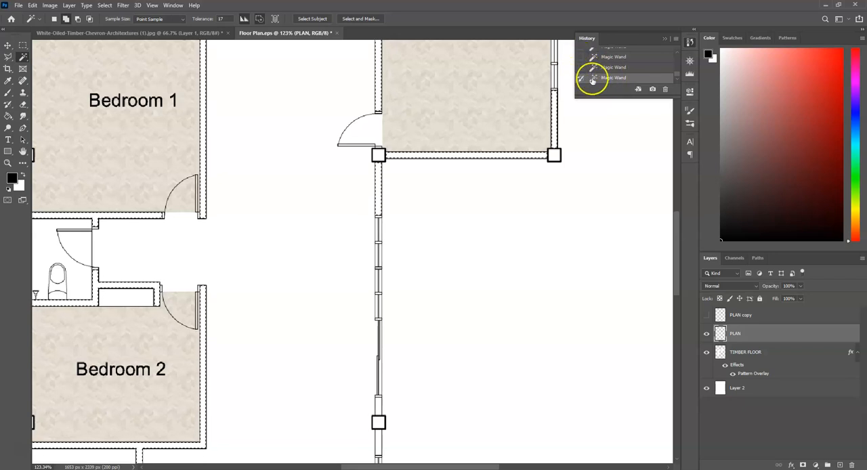
{"action": "left_click", "coordinate": [629, 68]}
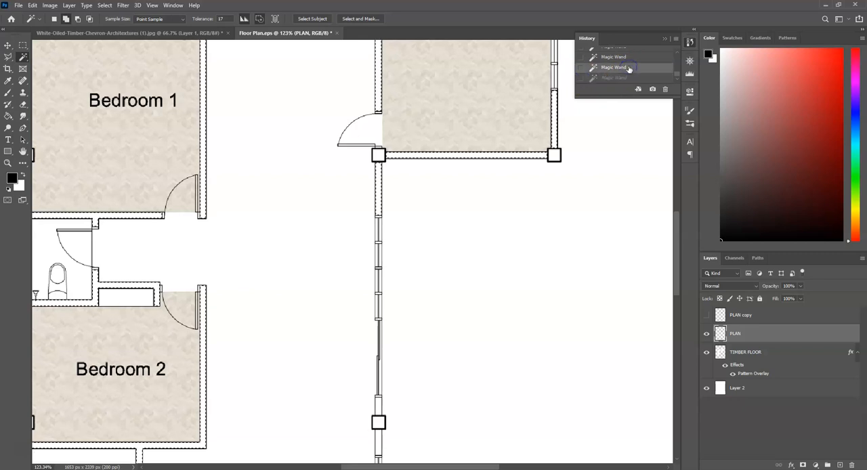
{"action": "left_click", "coordinate": [635, 58]}
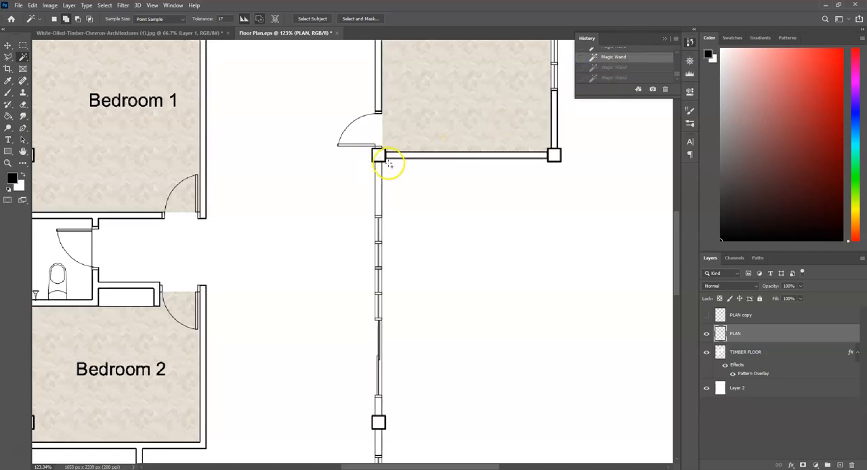
{"action": "left_click", "coordinate": [630, 78]}
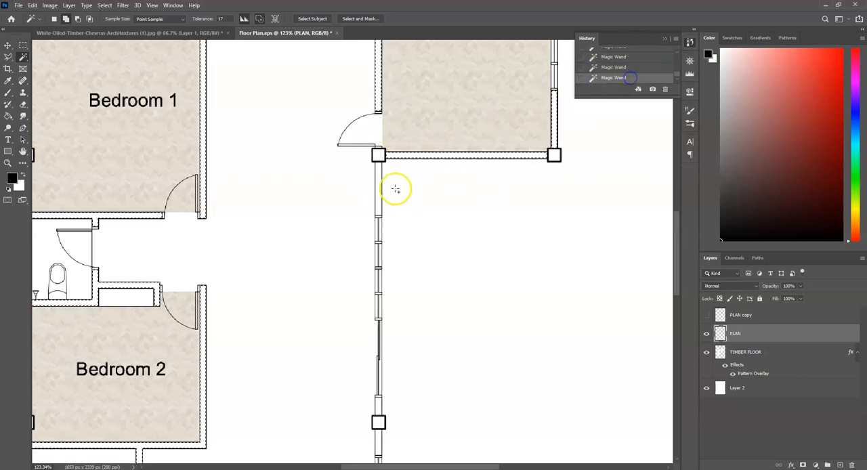
Add the remaining exterior wall segments next to the columns on the Living room's right side to the selection.
{"action": "scroll", "coordinate": [418, 179], "scroll_direction": "down", "scroll_amount": 6}
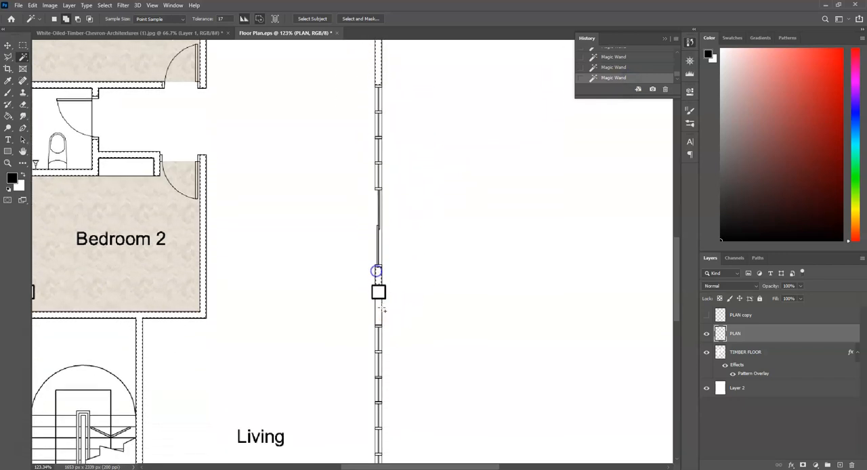
{"action": "scroll", "coordinate": [420, 251], "scroll_direction": "down", "scroll_amount": 10}
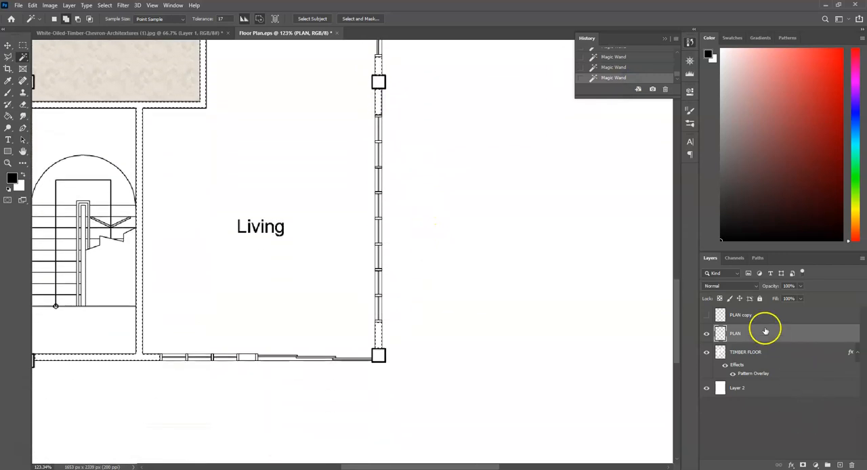
Create a layer named WALL -BLACK above PLAN and fill the selected walls on it with black.
{"action": "left_click", "coordinate": [840, 465]}
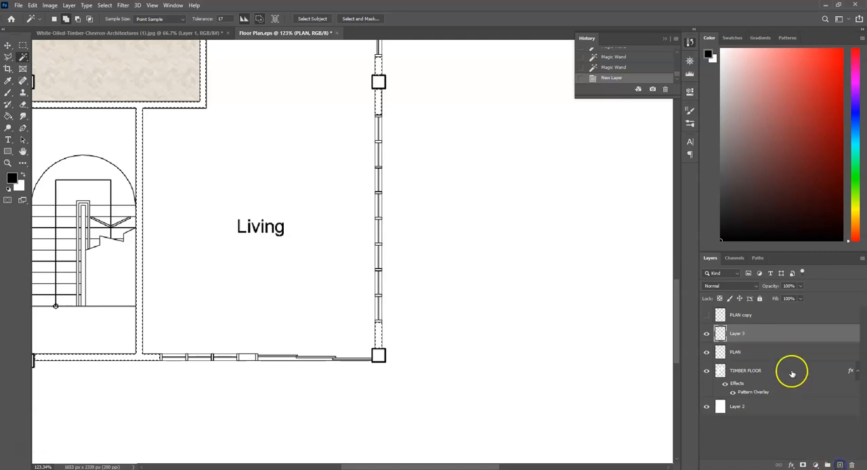
{"action": "double_click", "coordinate": [735, 333]}
{"action": "type", "text": "Wall"}
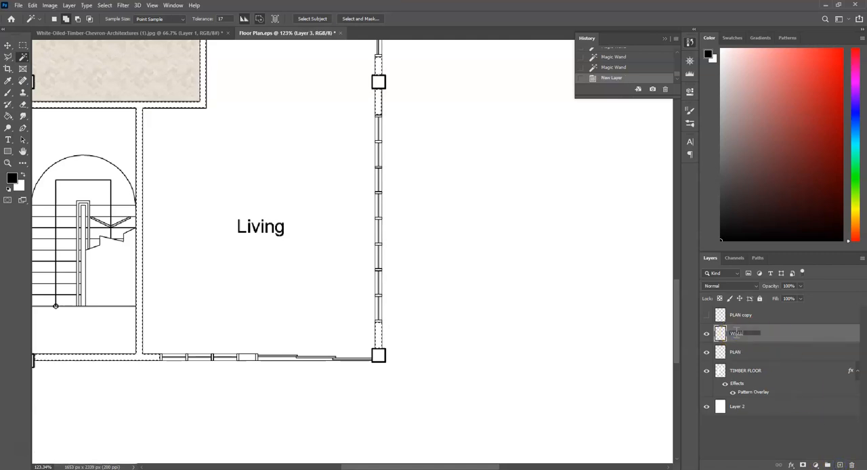
{"action": "type", "text": " - V"}
{"action": "type", "text": "LACK"}
{"action": "key", "text": "Return"}
{"action": "key", "text": "g"}
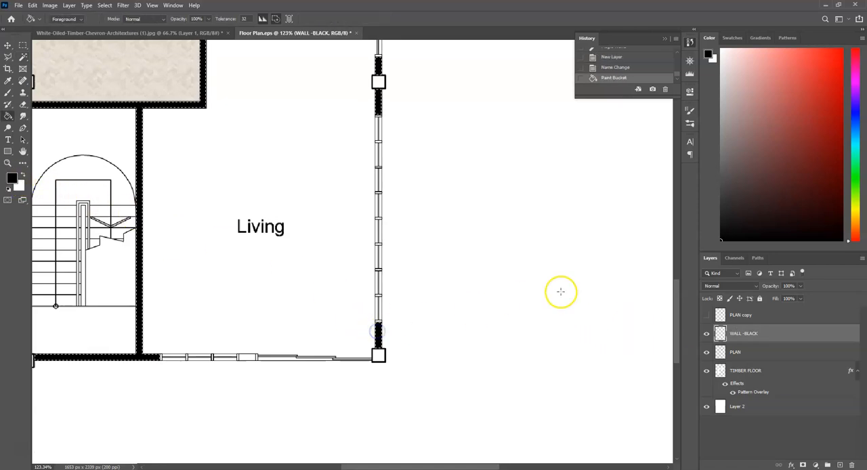
Deselect the filled walls.
{"action": "scroll", "coordinate": [501, 350], "scroll_direction": "down", "scroll_amount": 5}
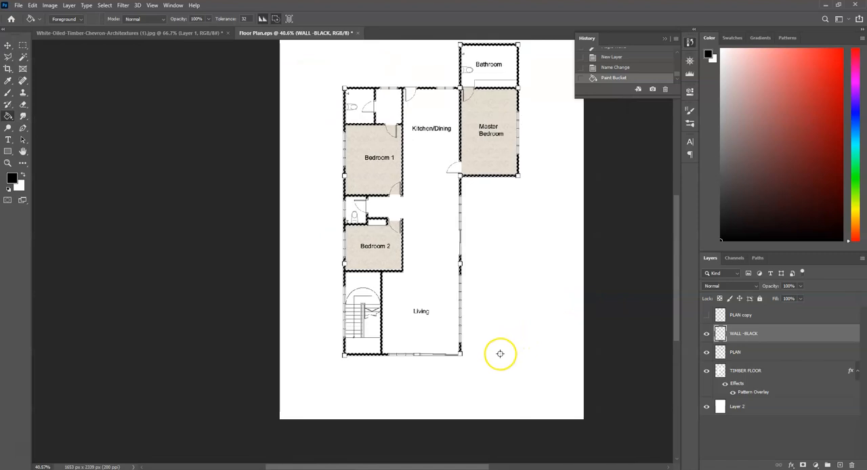
{"action": "key", "text": "ctrl+d"}
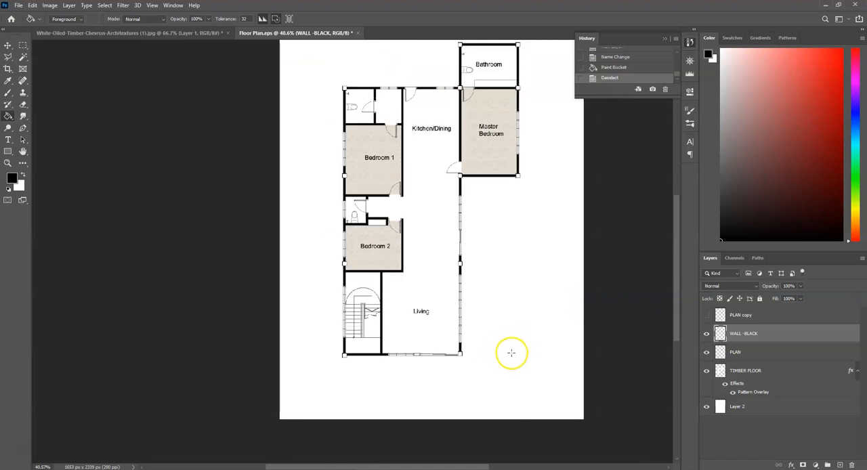
{"action": "scroll", "coordinate": [502, 223], "scroll_direction": "up", "scroll_amount": 6}
{"action": "left_click_drag", "start_coordinate": [534, 149], "coordinate": [517, 120]}
{"action": "left_click_drag", "start_coordinate": [467, 339], "coordinate": [474, 348]}
{"action": "left_click_drag", "start_coordinate": [482, 335], "coordinate": [485, 331]}
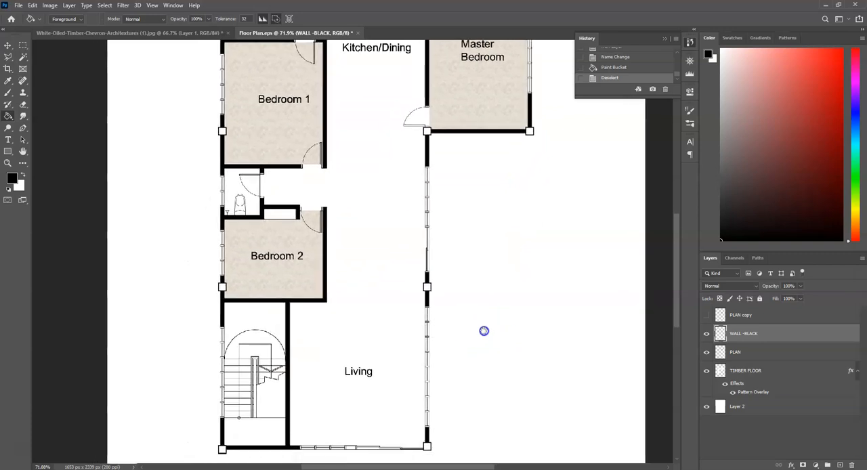
{"action": "scroll", "coordinate": [495, 355], "scroll_direction": "up", "scroll_amount": 5}
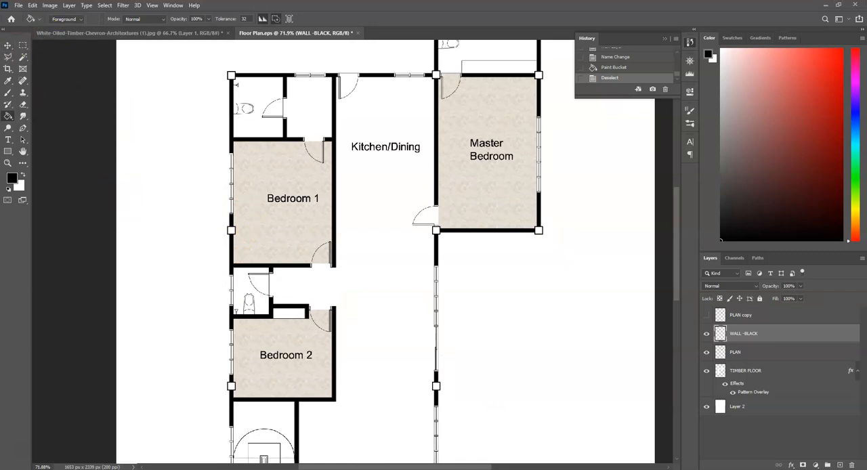
Place the living room furniture PNG from the Downloads folder into the floor plan and shift it over the hallway above Bedroom 2.
{"action": "key", "text": "alt+Tab"}
{"action": "left_click", "coordinate": [94, 458]}
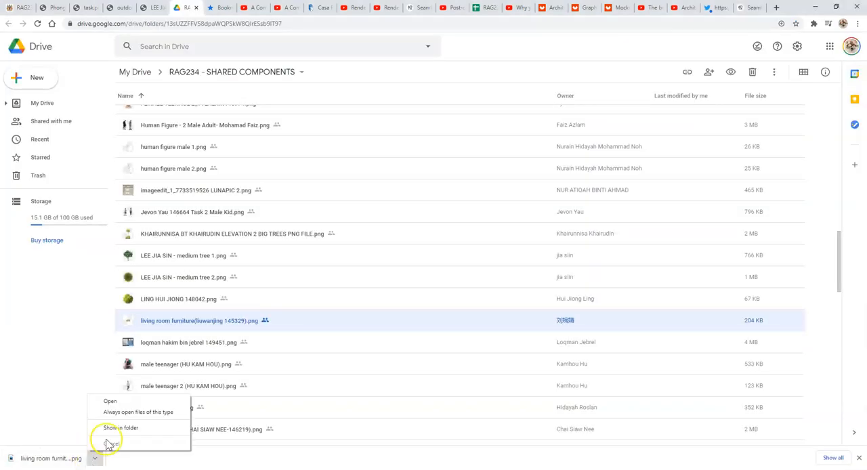
{"action": "left_click", "coordinate": [113, 429]}
{"action": "left_click_drag", "start_coordinate": [491, 236], "coordinate": [204, 447]}
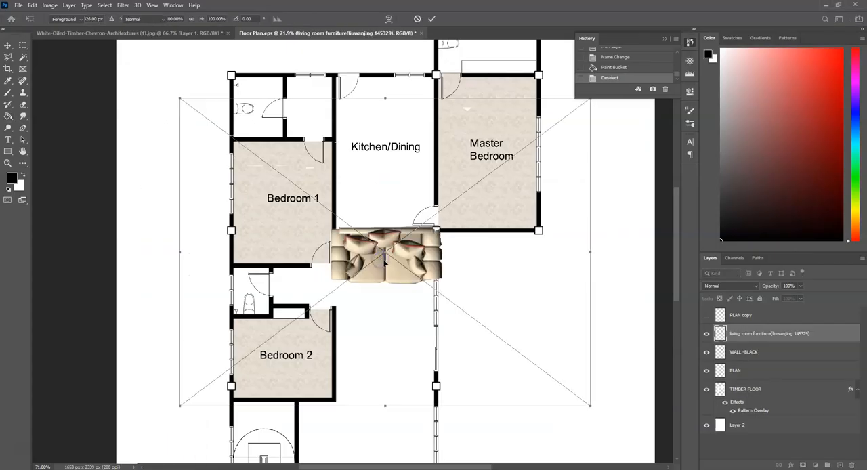
{"action": "key", "text": "Return"}
{"action": "left_click", "coordinate": [7, 45]}
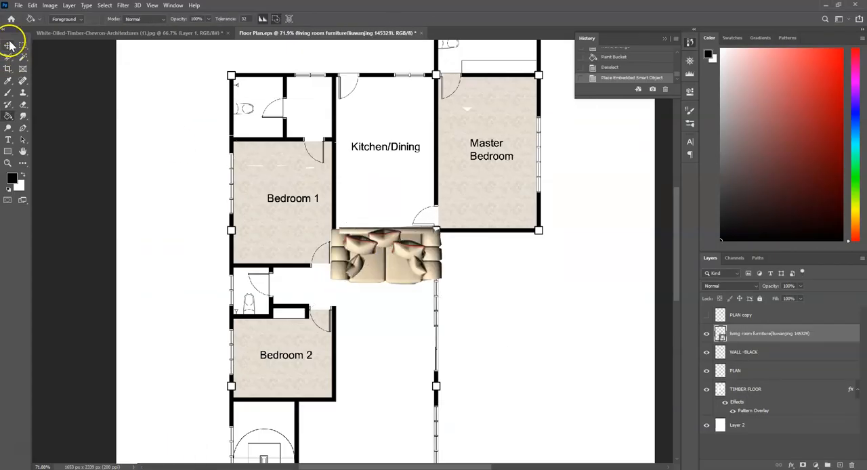
{"action": "mouse_move", "coordinate": [433, 249]}
{"action": "left_mouse_down"}
{"action": "mouse_move", "coordinate": [427, 271]}
{"action": "mouse_move", "coordinate": [380, 283]}
{"action": "left_mouse_up"}
Try to delete a rectangular area of the placed furniture image between the Kitchen/Dining and Master Bedroom.
{"action": "key", "text": "m"}
{"action": "left_click", "coordinate": [413, 192]}
{"action": "left_click_drag", "start_coordinate": [378, 147], "coordinate": [494, 233]}
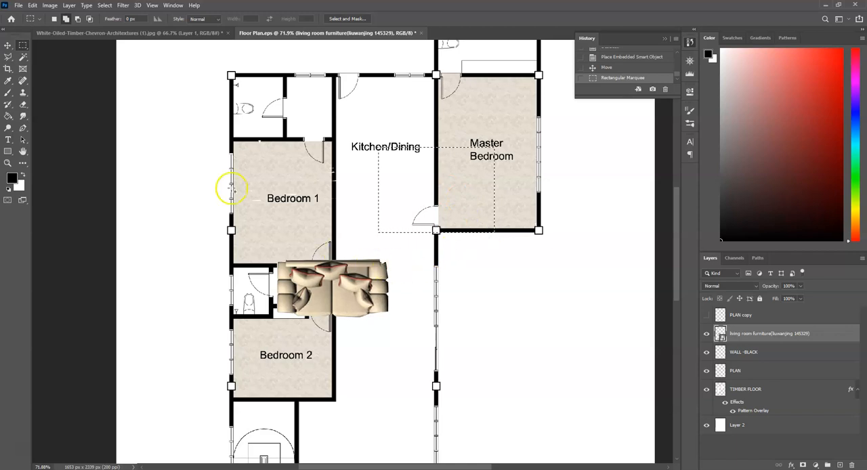
{"action": "key", "text": "Delete"}
{"action": "left_click", "coordinate": [423, 179]}
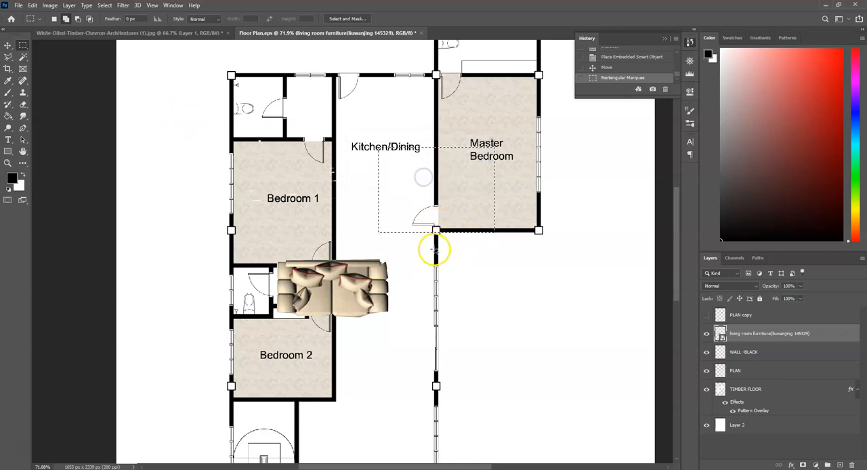
Rasterize the living room furniture layer and, with nothing selected, move the sofa to overlap Bedroom 2's right wall.
{"action": "right_click", "coordinate": [821, 334]}
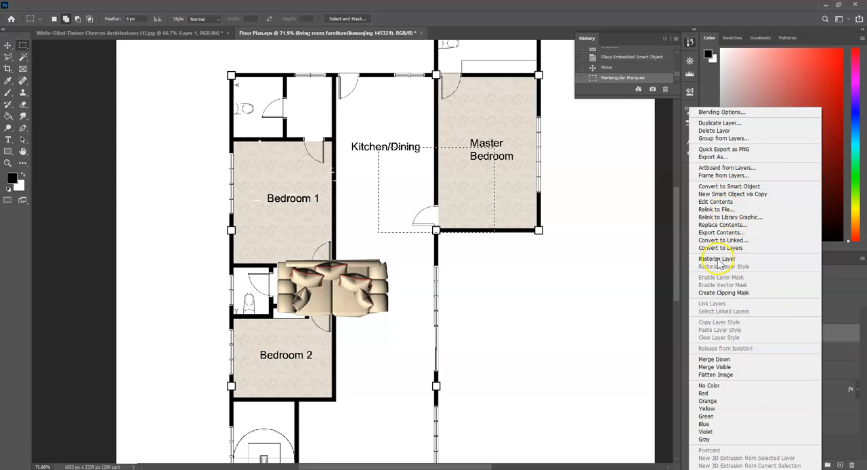
{"action": "left_click", "coordinate": [718, 259]}
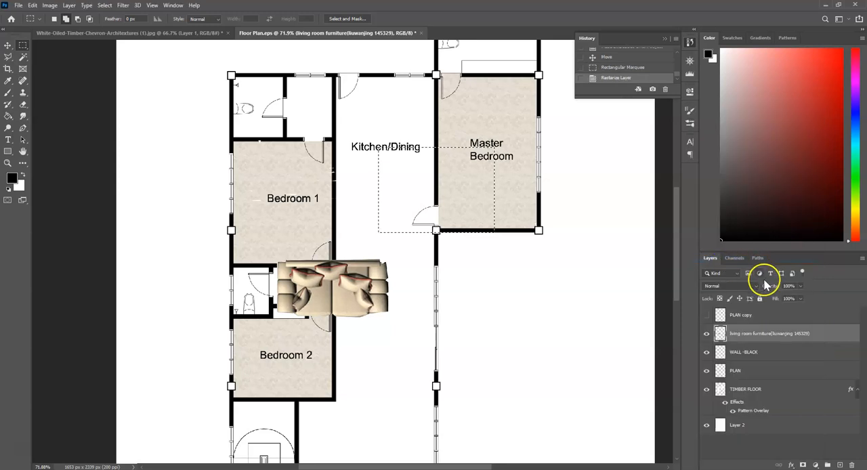
{"action": "key", "text": "ctrl+d"}
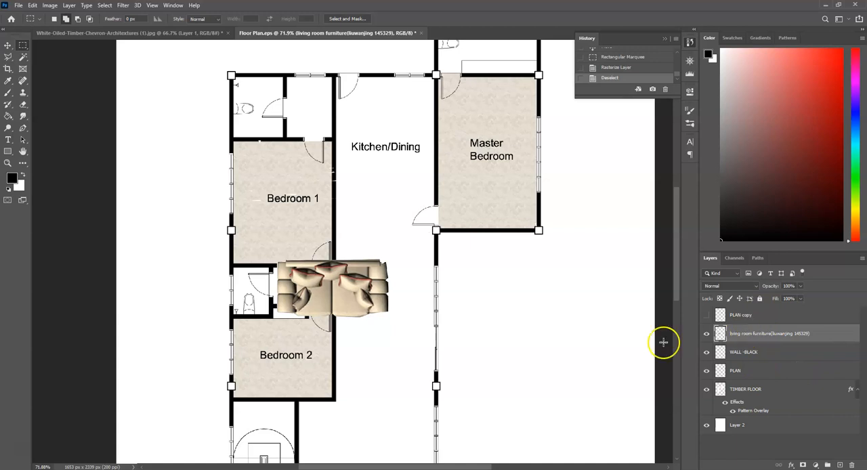
{"action": "key", "text": "v"}
{"action": "left_click_drag", "start_coordinate": [341, 288], "coordinate": [364, 316]}
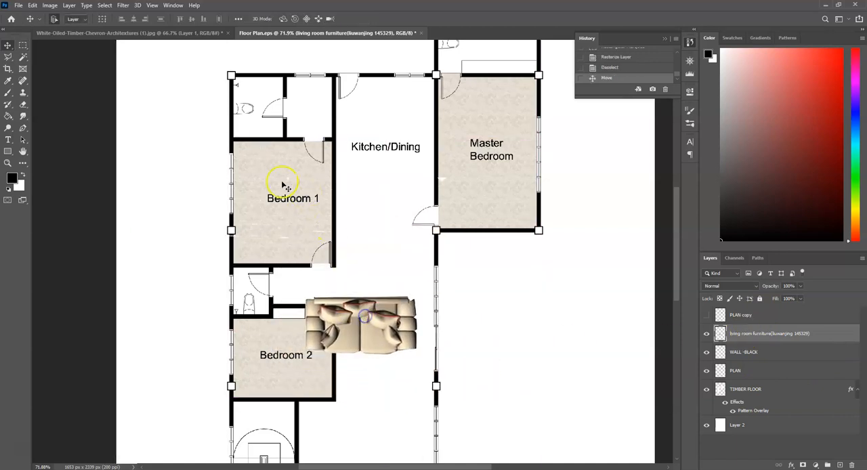
Clear the leftover furniture pieces around the sofa with rectangular selections, keeping only the sofa on the layer.
{"action": "key", "text": "m"}
{"action": "left_click_drag", "start_coordinate": [105, 54], "coordinate": [609, 293]}
{"action": "key", "text": "Delete"}
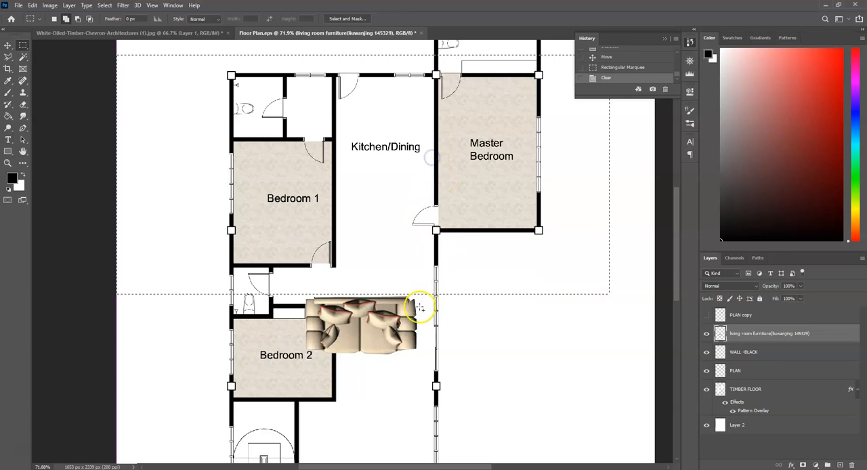
{"action": "left_click_drag", "start_coordinate": [420, 266], "coordinate": [652, 466]}
{"action": "key", "text": "Delete"}
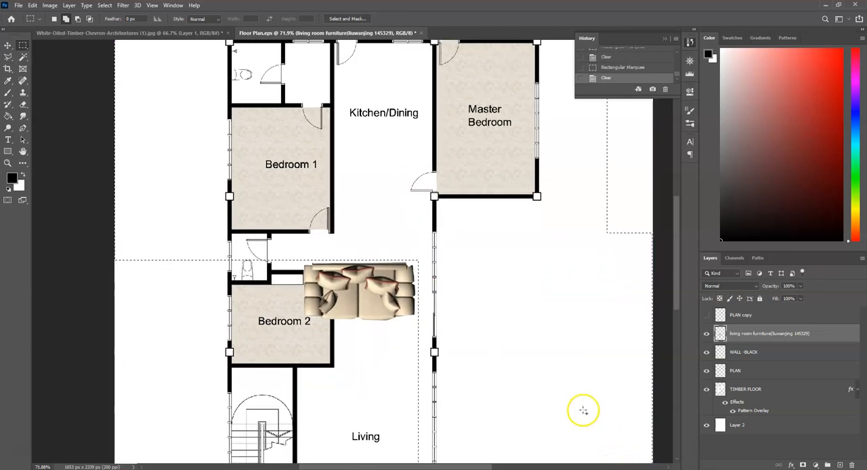
{"action": "left_click_drag", "start_coordinate": [517, 321], "coordinate": [186, 467]}
{"action": "scroll", "coordinate": [393, 298], "scroll_direction": "up", "scroll_amount": 3}
{"action": "key", "text": "Delete"}
{"action": "left_click", "coordinate": [101, 358]}
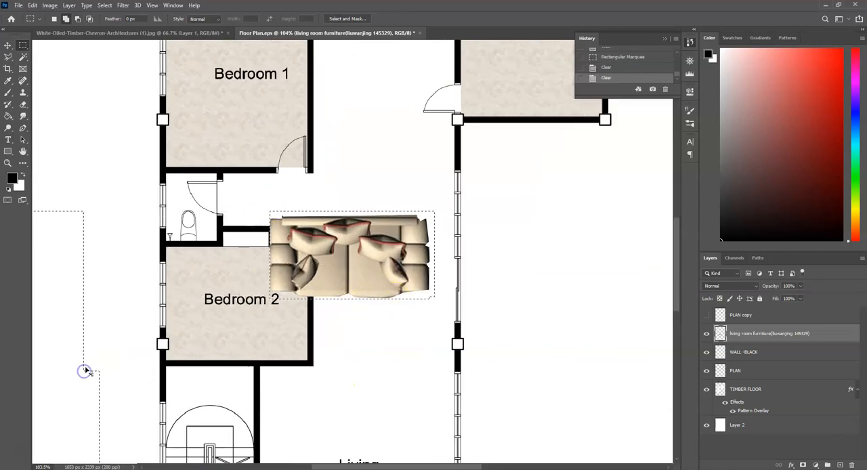
Scale the sofa down to roughly half its size and place it against the Living room's right wall.
{"action": "scroll", "coordinate": [368, 280], "scroll_direction": "up", "scroll_amount": 5}
{"action": "scroll", "coordinate": [279, 316], "scroll_direction": "down", "scroll_amount": 8}
{"action": "key", "text": "ctrl+t"}
{"action": "left_click_drag", "start_coordinate": [365, 289], "coordinate": [453, 294]}
{"action": "key", "text": "Return"}
{"action": "scroll", "coordinate": [402, 305], "scroll_direction": "up", "scroll_amount": 5}
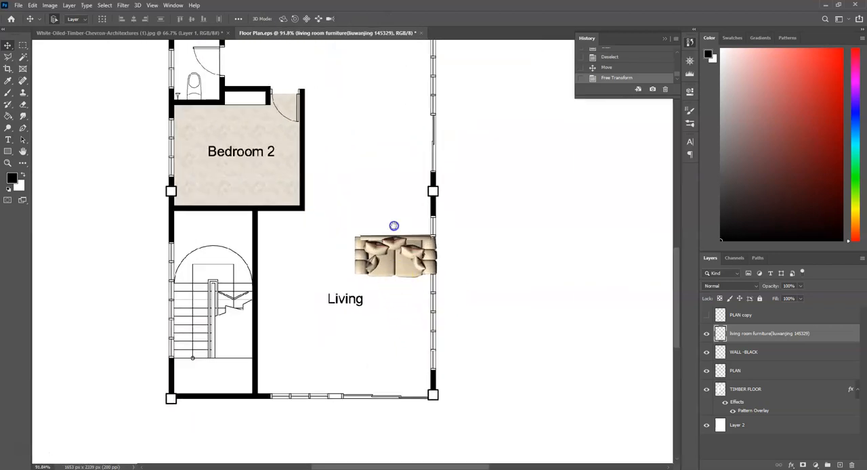
Move the sofa next to the Bedroom 2 door for comparison and scale it proportionally to about 73%.
{"action": "left_click_drag", "start_coordinate": [393, 226], "coordinate": [407, 350]}
{"action": "left_click_drag", "start_coordinate": [408, 387], "coordinate": [315, 190]}
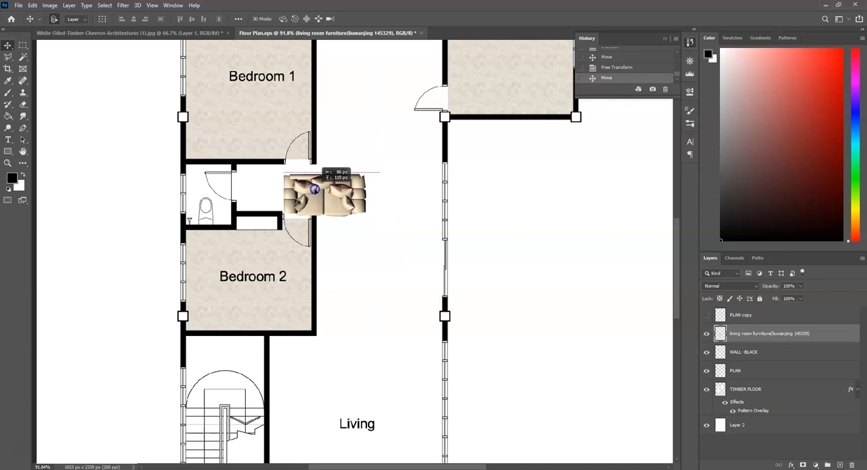
{"action": "key", "text": "ctrl+t"}
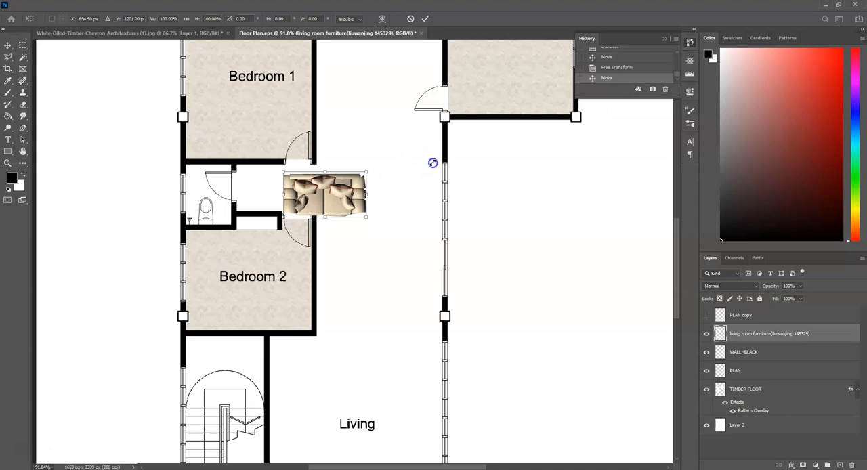
{"action": "left_click_drag", "start_coordinate": [433, 163], "coordinate": [432, 163]}
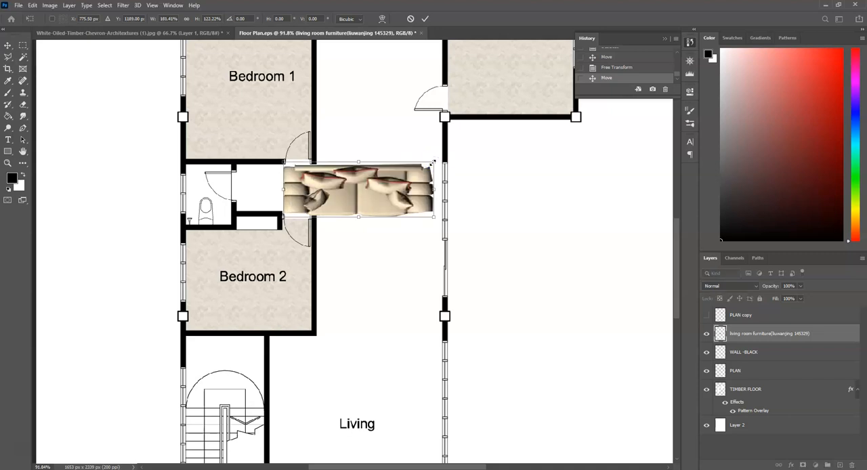
{"action": "key", "text": "ctrl+z"}
{"action": "left_click_drag", "start_coordinate": [366, 172], "coordinate": [347, 183]}
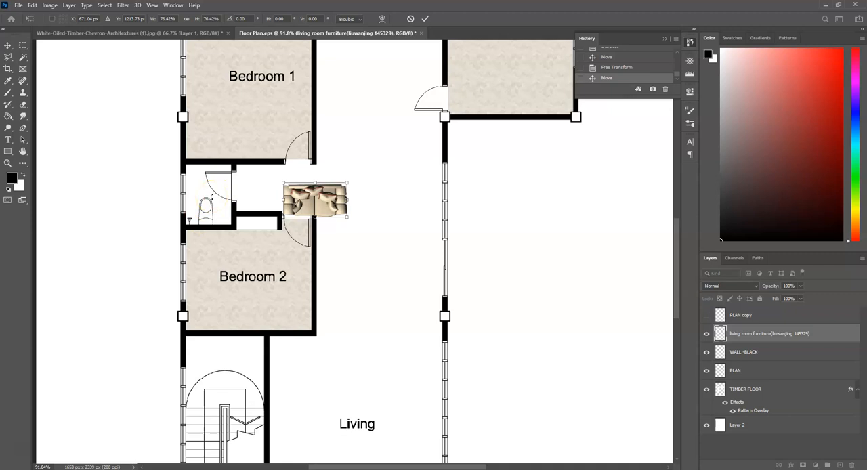
{"action": "left_click", "coordinate": [346, 183]}
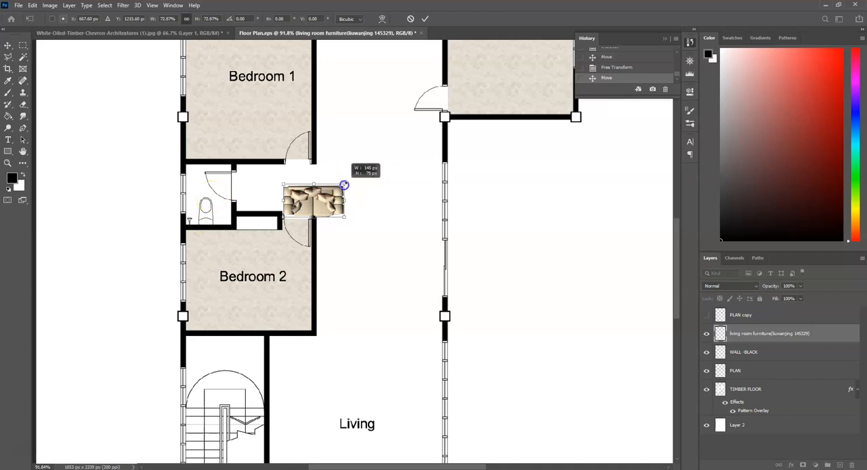
{"action": "key", "text": "Return"}
Rotate the sofa 90° clockwise and position it near the Living room's right wall, beside the room label.
{"action": "left_click_drag", "start_coordinate": [375, 341], "coordinate": [414, 430]}
{"action": "left_click_drag", "start_coordinate": [417, 398], "coordinate": [452, 372]}
{"action": "key", "text": "ctrl+t"}
{"action": "key", "text": "Return"}
{"action": "left_click_drag", "start_coordinate": [429, 304], "coordinate": [441, 302]}
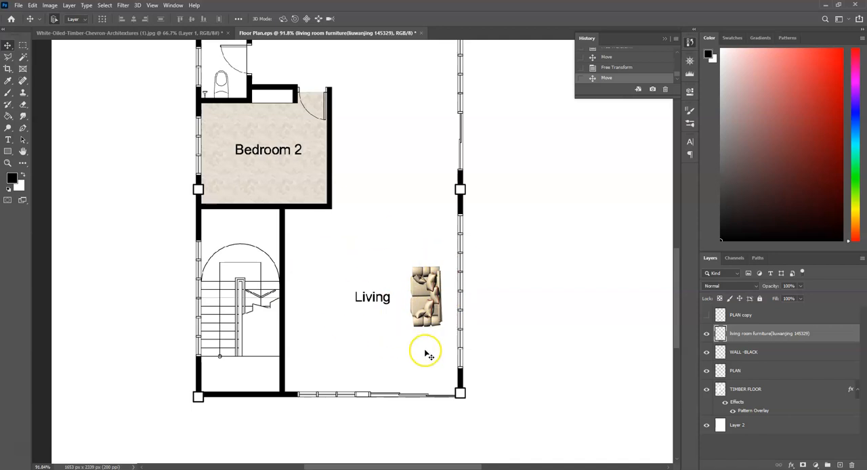
Move the sofa from the Living room into the lower part of the Master Bedroom, below its label.
{"action": "left_click_drag", "start_coordinate": [447, 177], "coordinate": [450, 374]}
{"action": "left_click_drag", "start_coordinate": [448, 216], "coordinate": [474, 306]}
{"action": "scroll", "coordinate": [319, 203], "scroll_direction": "down", "scroll_amount": 1}
{"action": "scroll", "coordinate": [351, 223], "scroll_direction": "down", "scroll_amount": 1}
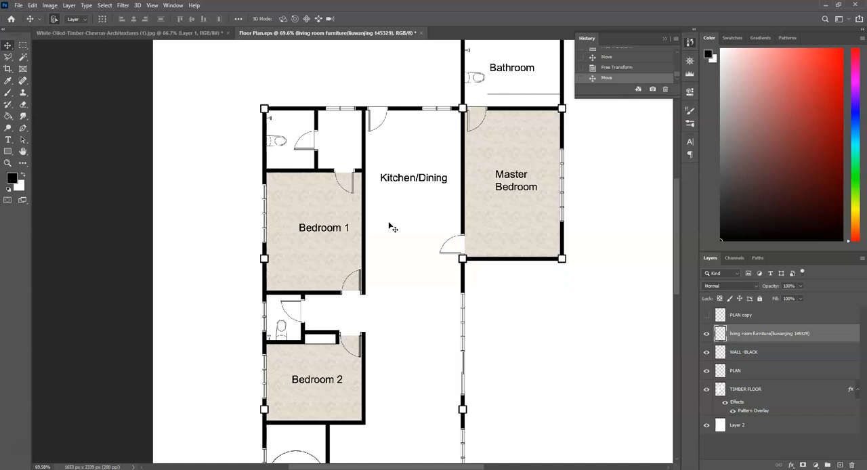
{"action": "scroll", "coordinate": [393, 252], "scroll_direction": "down", "scroll_amount": 5}
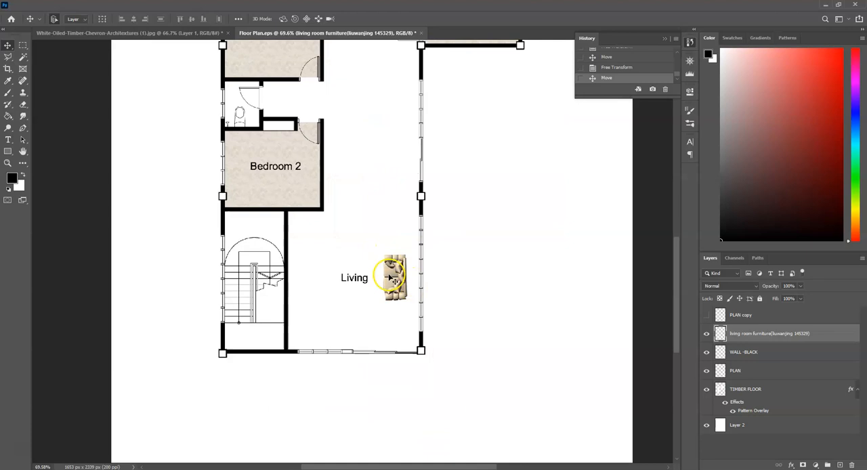
{"action": "left_click_drag", "start_coordinate": [397, 272], "coordinate": [470, 110]}
{"action": "left_click_drag", "start_coordinate": [459, 165], "coordinate": [427, 260]}
{"action": "scroll", "coordinate": [426, 260], "scroll_direction": "up", "scroll_amount": 1}
{"action": "scroll", "coordinate": [427, 259], "scroll_direction": "up", "scroll_amount": 3}
Create a layer named SHADOW directly beneath the living room furniture layer.
{"action": "left_click", "coordinate": [772, 330]}
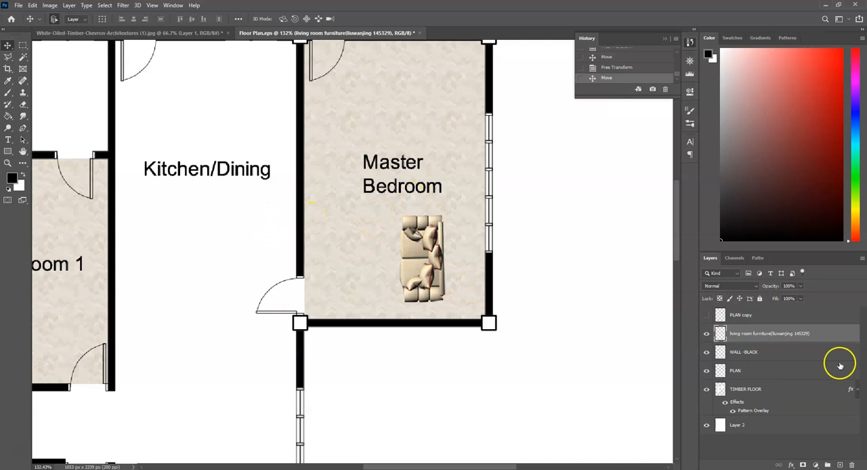
{"action": "left_click", "coordinate": [840, 465]}
{"action": "left_click_drag", "start_coordinate": [808, 334], "coordinate": [811, 361]}
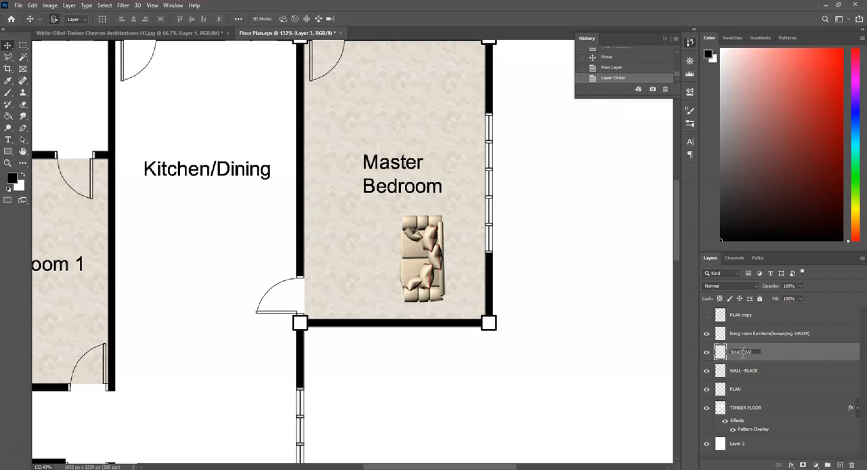
{"action": "left_click", "coordinate": [619, 296]}
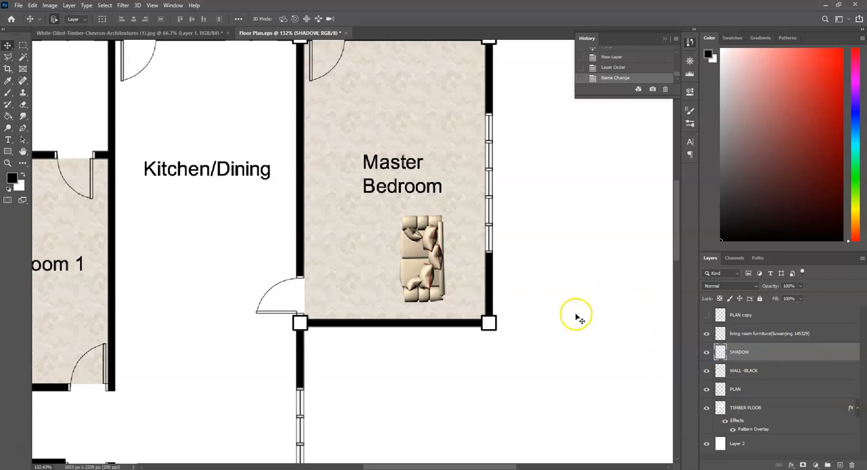
{"action": "key", "text": "l"}
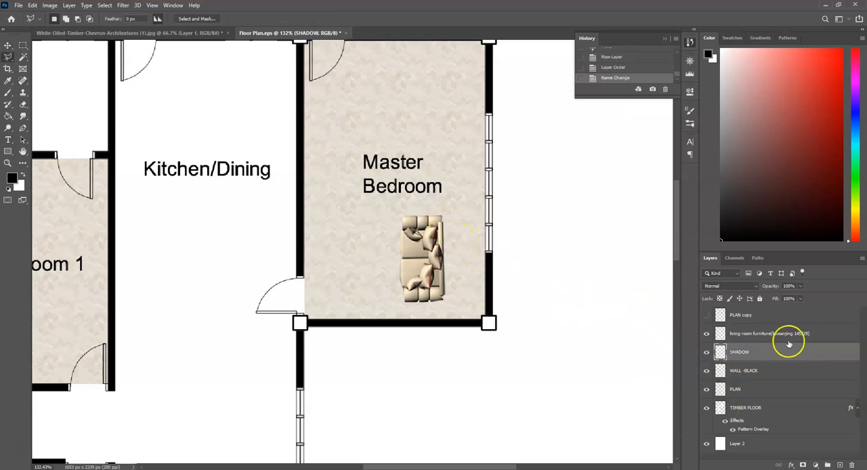
Hide the SHADOW layer and enable a Drop Shadow style on the living room furniture layer.
{"action": "left_click", "coordinate": [707, 353]}
{"action": "left_click", "coordinate": [826, 333]}
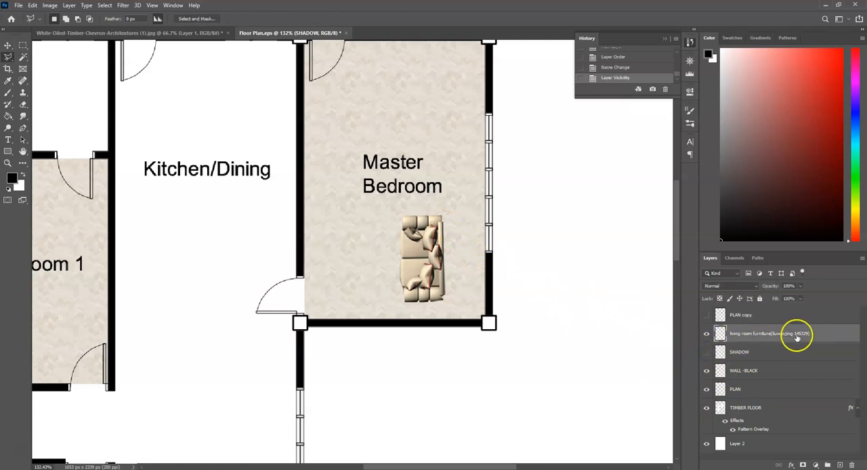
{"action": "double_click", "coordinate": [838, 334]}
{"action": "left_click_drag", "start_coordinate": [443, 87], "coordinate": [614, 206]}
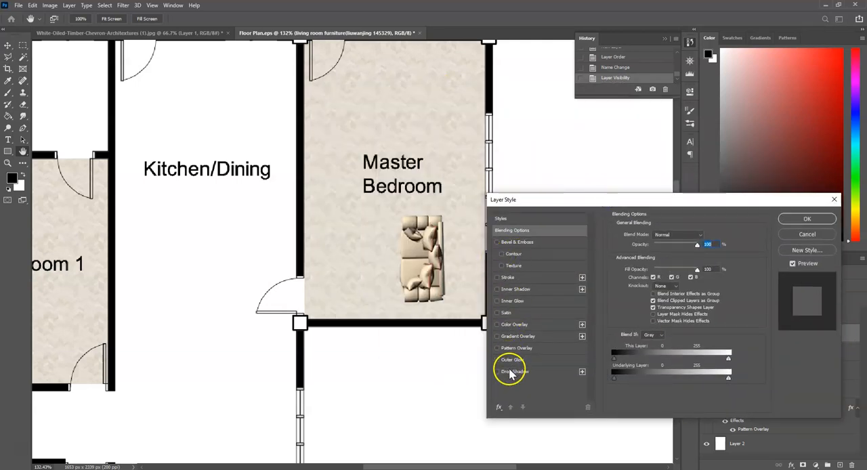
{"action": "left_click", "coordinate": [515, 373]}
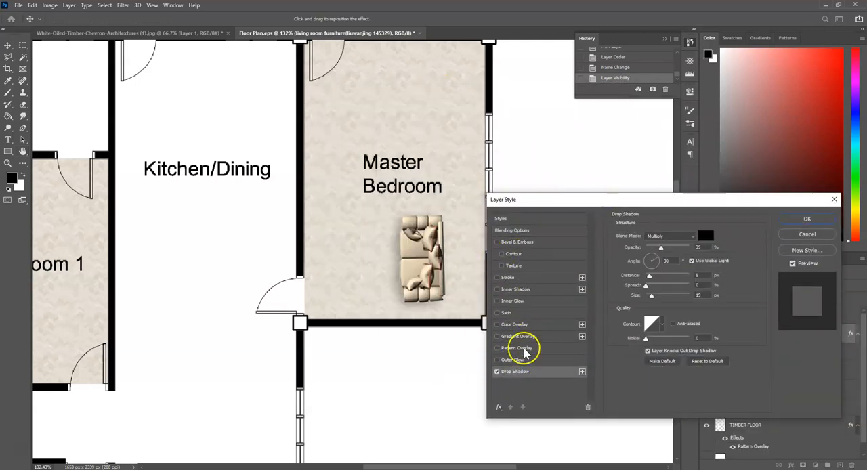
Set the sofa's drop shadow to a 130° angle, 5 px distance, 22% spread and 5 px size, and apply it.
{"action": "left_click_drag", "start_coordinate": [663, 261], "coordinate": [652, 254]}
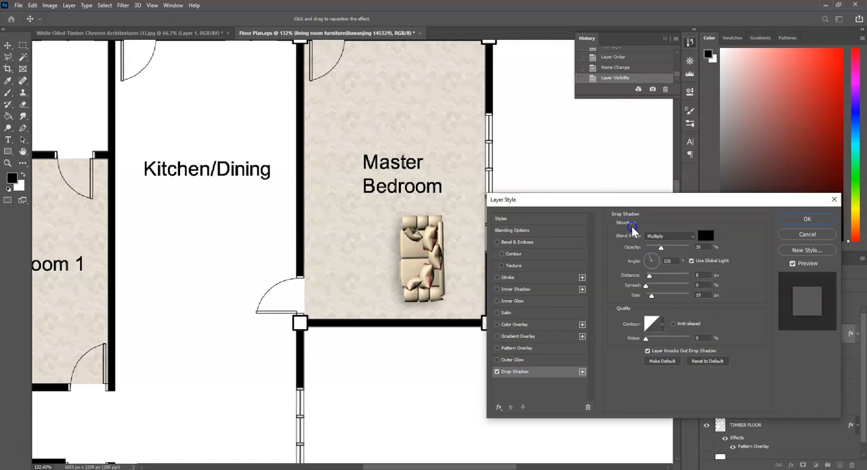
{"action": "left_click_drag", "start_coordinate": [631, 227], "coordinate": [631, 226]}
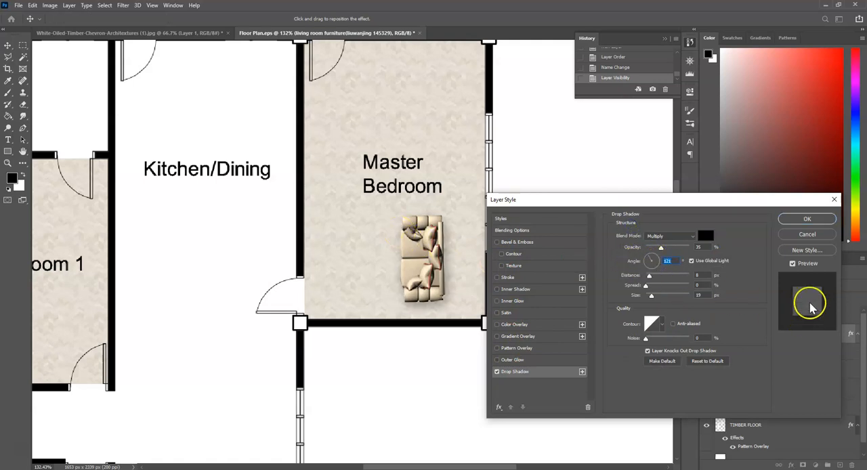
{"action": "left_click", "coordinate": [655, 264]}
{"action": "left_click_drag", "start_coordinate": [636, 243], "coordinate": [636, 244]}
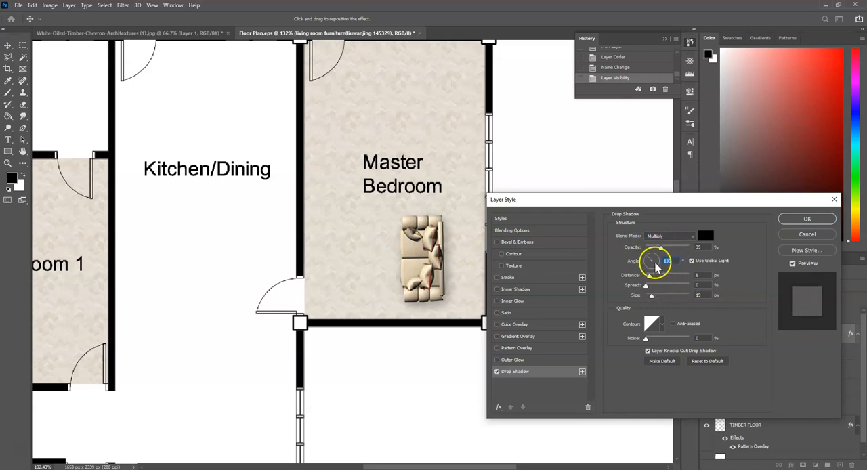
{"action": "left_click_drag", "start_coordinate": [651, 296], "coordinate": [648, 273]}
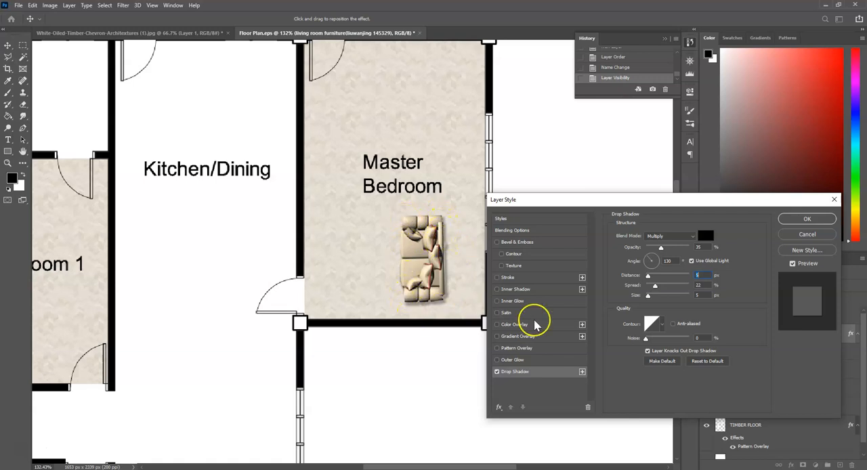
{"action": "left_click", "coordinate": [807, 220]}
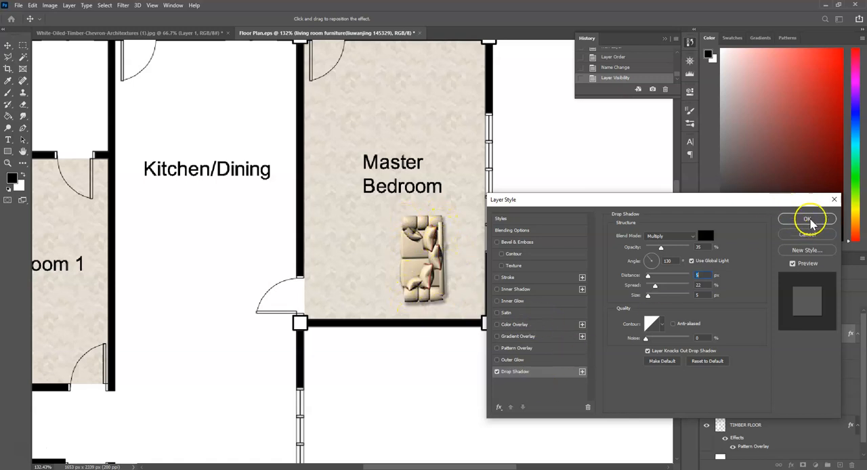
Move the sofa closer to the Master Bedroom's lower right corner.
{"action": "key", "text": "l"}
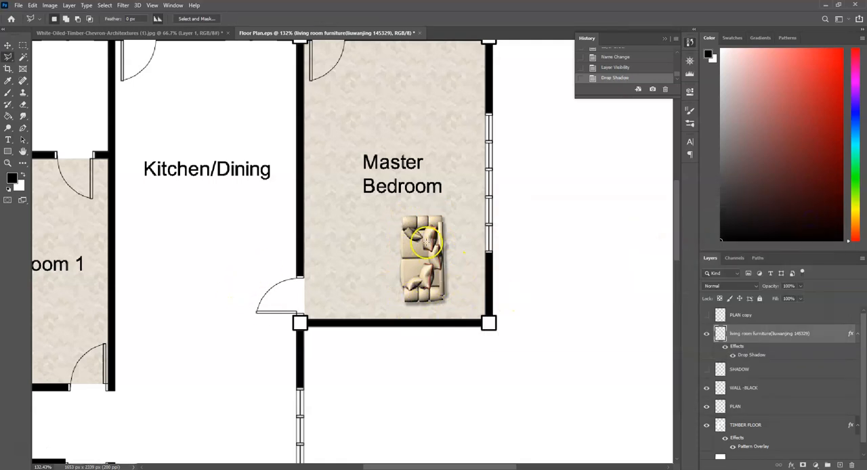
{"action": "left_click", "coordinate": [9, 45]}
{"action": "left_click_drag", "start_coordinate": [437, 302], "coordinate": [465, 306]}
{"action": "scroll", "coordinate": [453, 305], "scroll_direction": "up", "scroll_amount": 3}
{"action": "scroll", "coordinate": [448, 307], "scroll_direction": "up", "scroll_amount": 1}
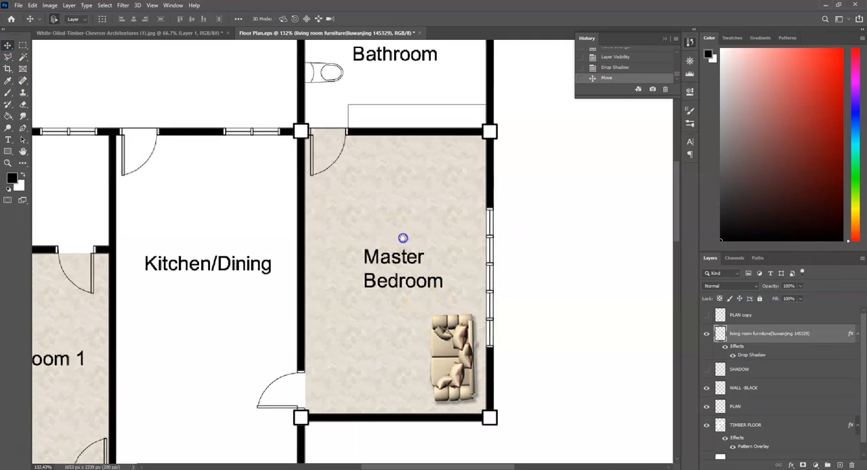
{"action": "left_click_drag", "start_coordinate": [400, 238], "coordinate": [470, 372]}
{"action": "left_click_drag", "start_coordinate": [393, 361], "coordinate": [558, 274]}
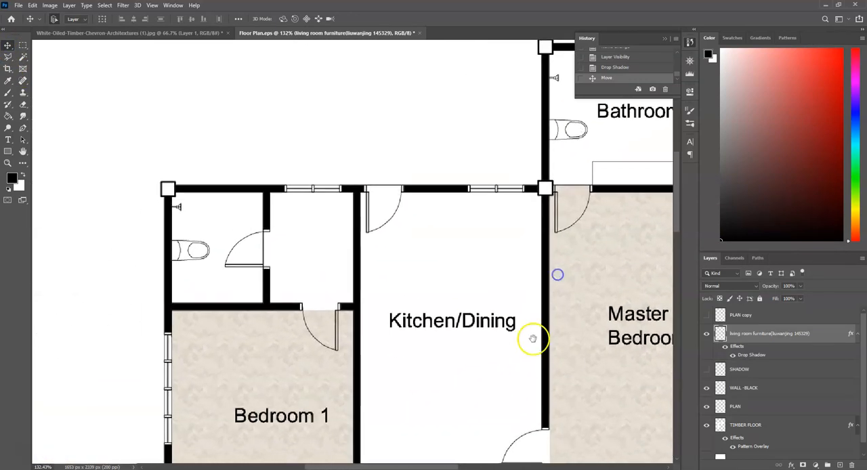
{"action": "left_click_drag", "start_coordinate": [533, 338], "coordinate": [482, 292]}
{"action": "scroll", "coordinate": [365, 295], "scroll_direction": "down", "scroll_amount": 1}
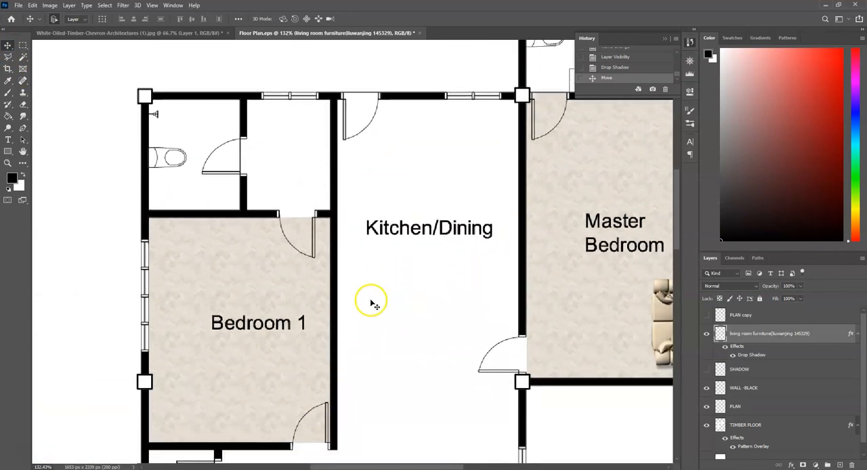